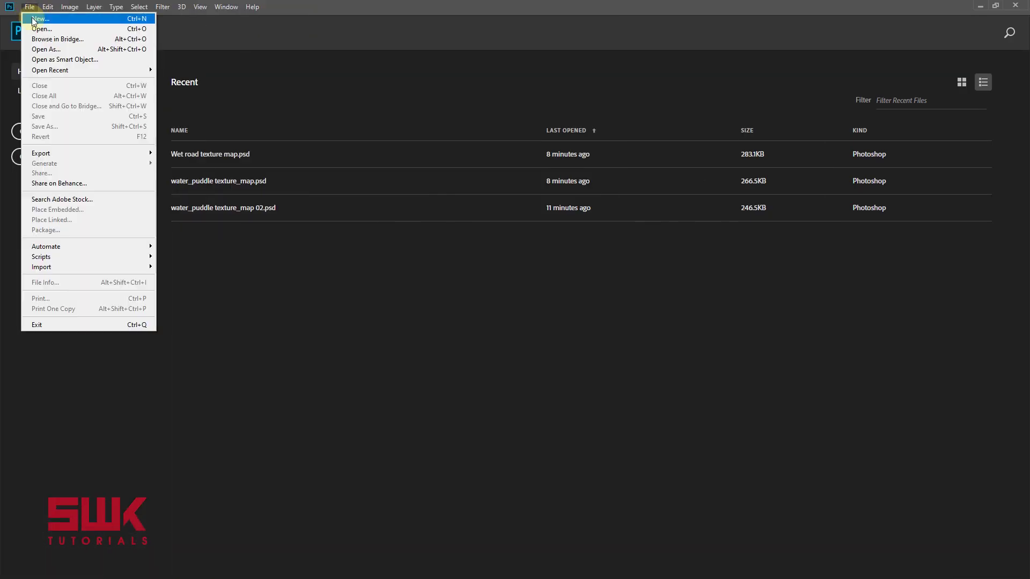
Create a new Photoshop document, fill its background black, and add a new empty layer.
click(33, 19)
click(680, 427)
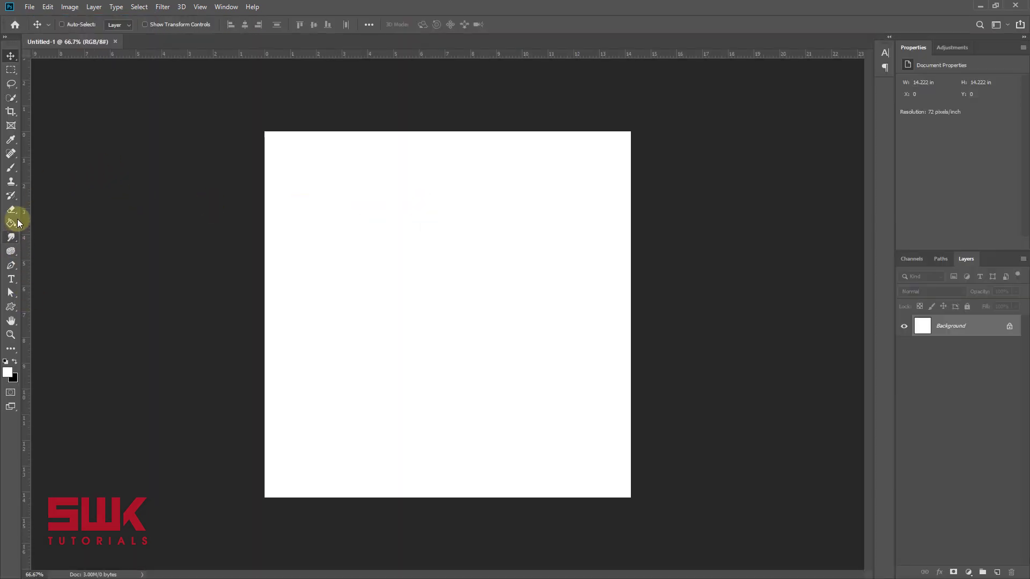
click(11, 223)
click(329, 272)
click(15, 361)
click(407, 291)
click(997, 572)
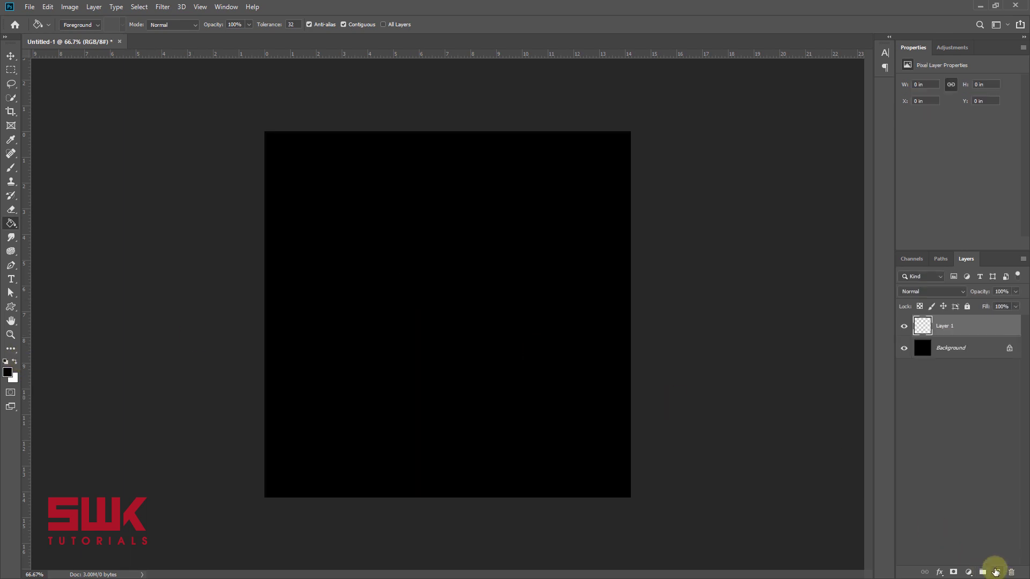
click(11, 84)
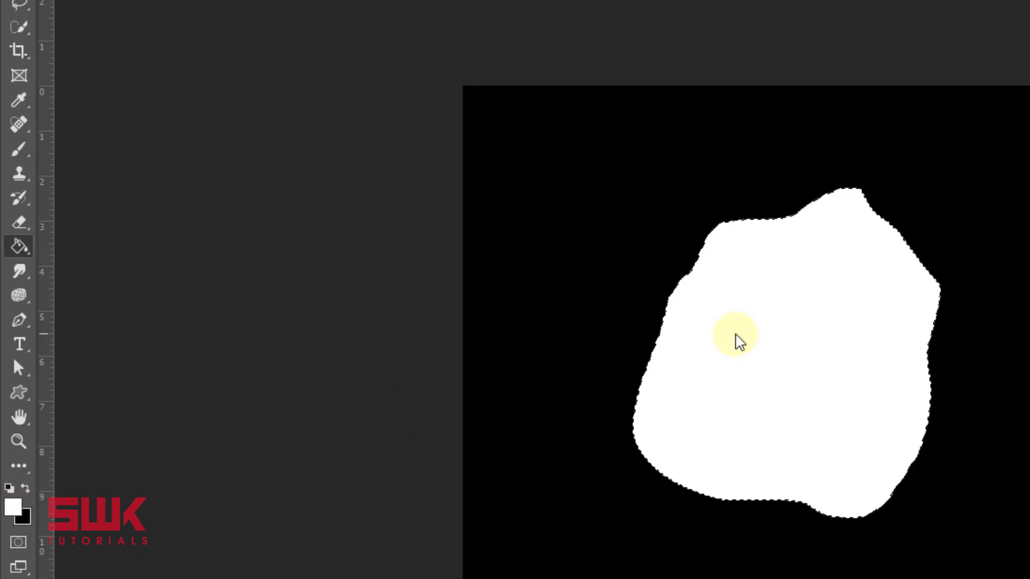
Deselect the puddle shape and soften it with a 2.0-pixel Gaussian Blur.
key(ctrl+d)
click(162, 6)
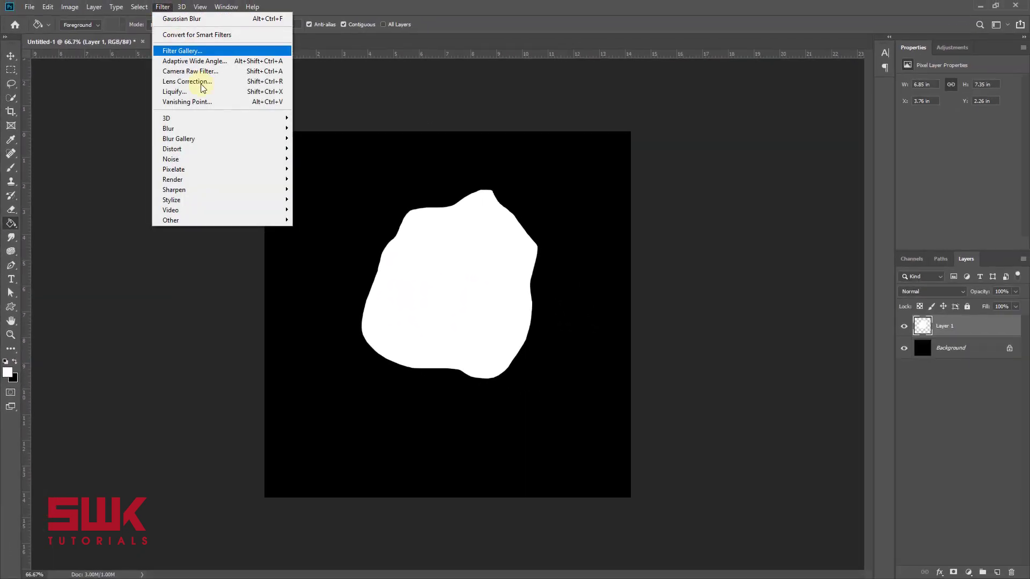
mouse_move(255, 129)
click(344, 169)
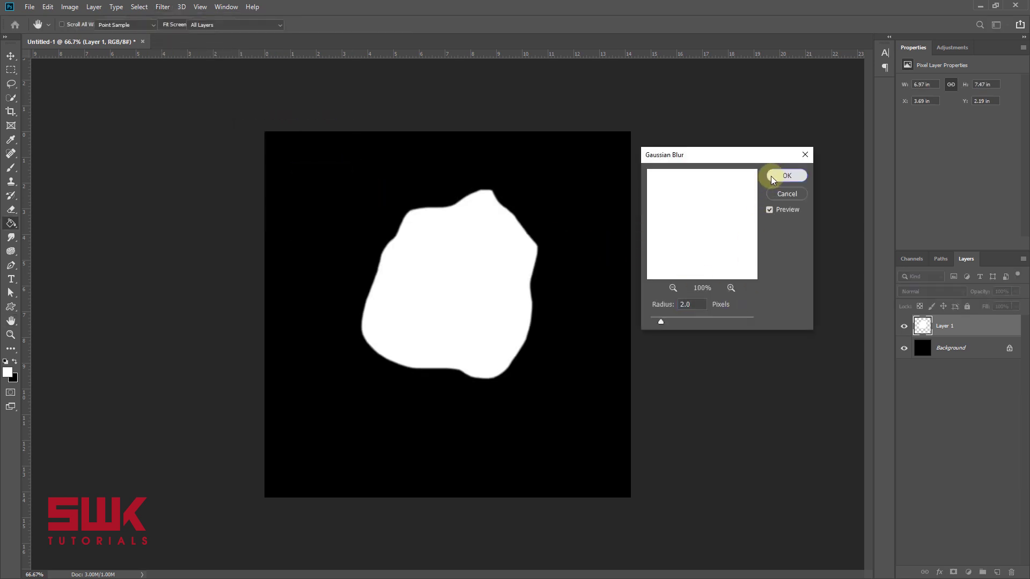
click(784, 176)
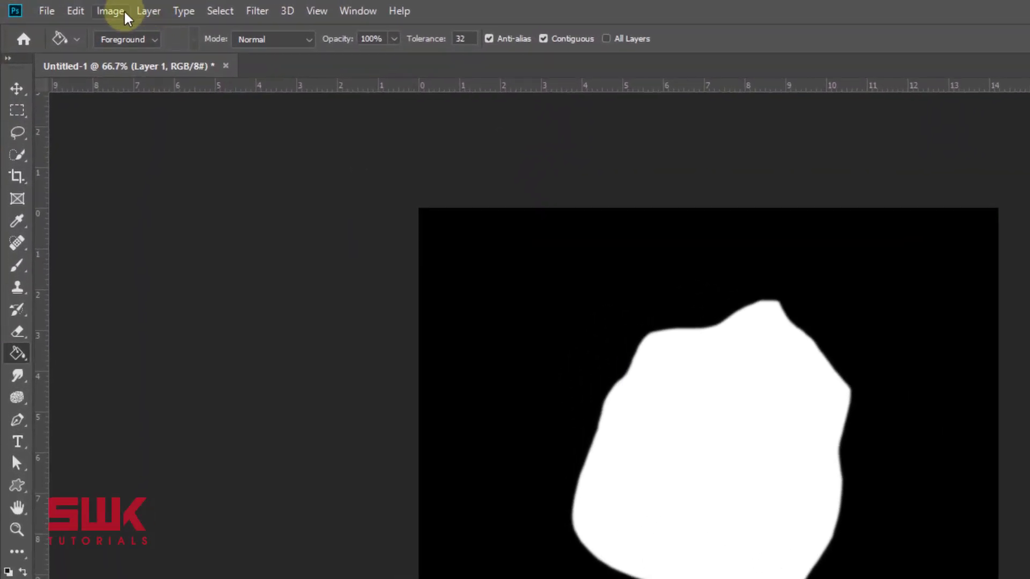
Duplicate the puddle document as 'wet road texture'.
click(125, 15)
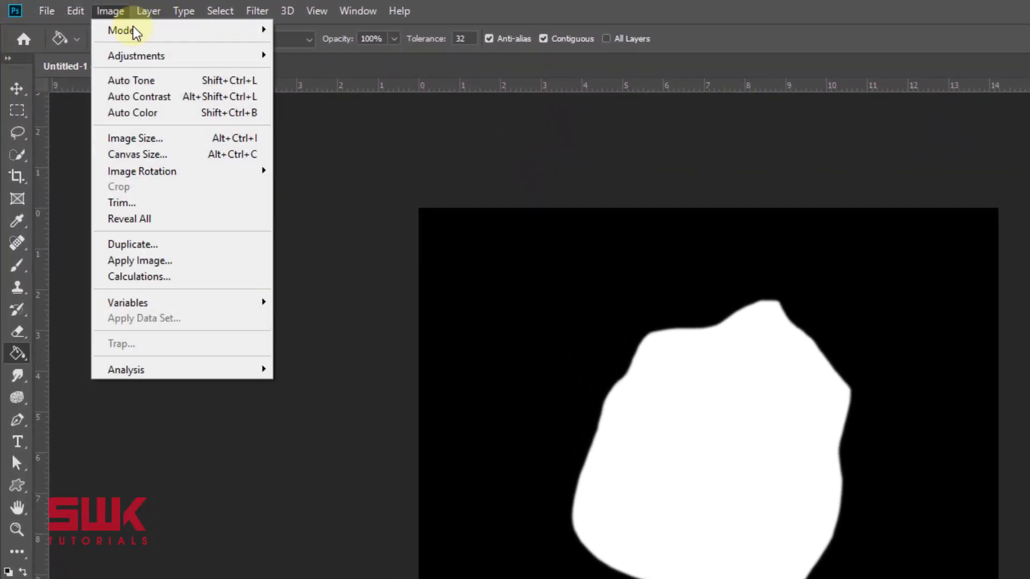
click(196, 248)
text(wet road texture)
key(Return)
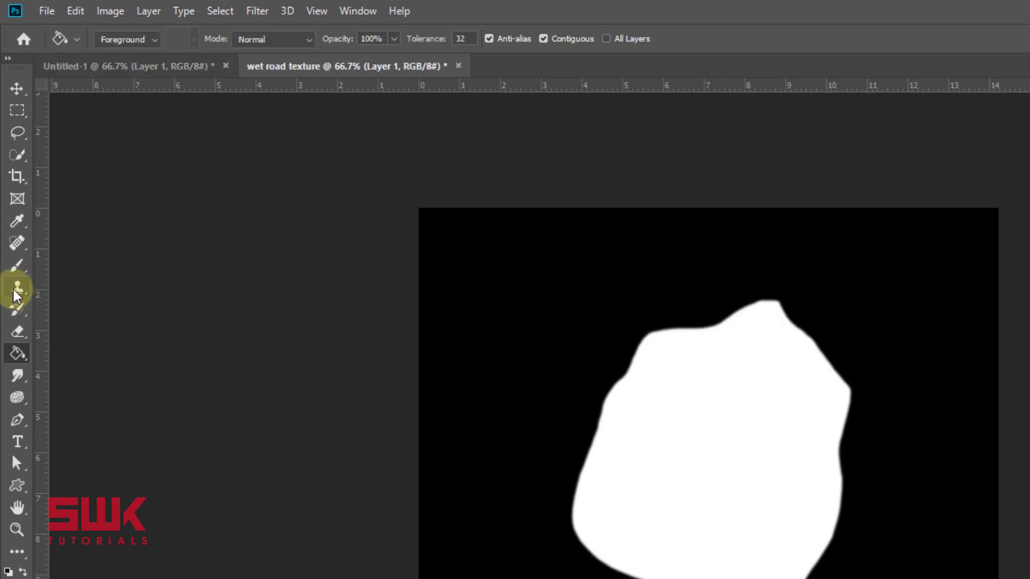
Paint white around the puddle on a new layer to enlarge its shape.
click(16, 265)
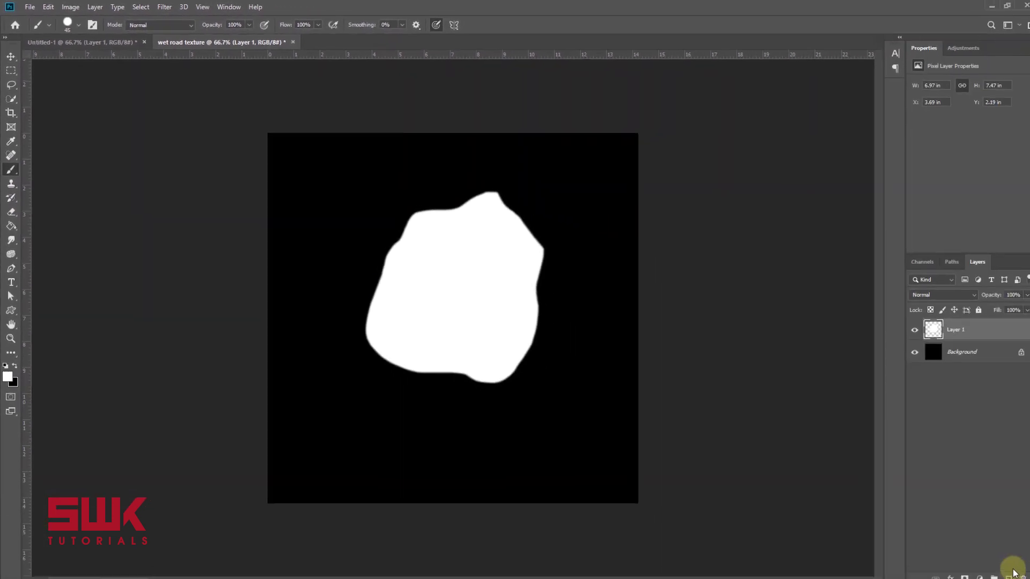
click(1009, 577)
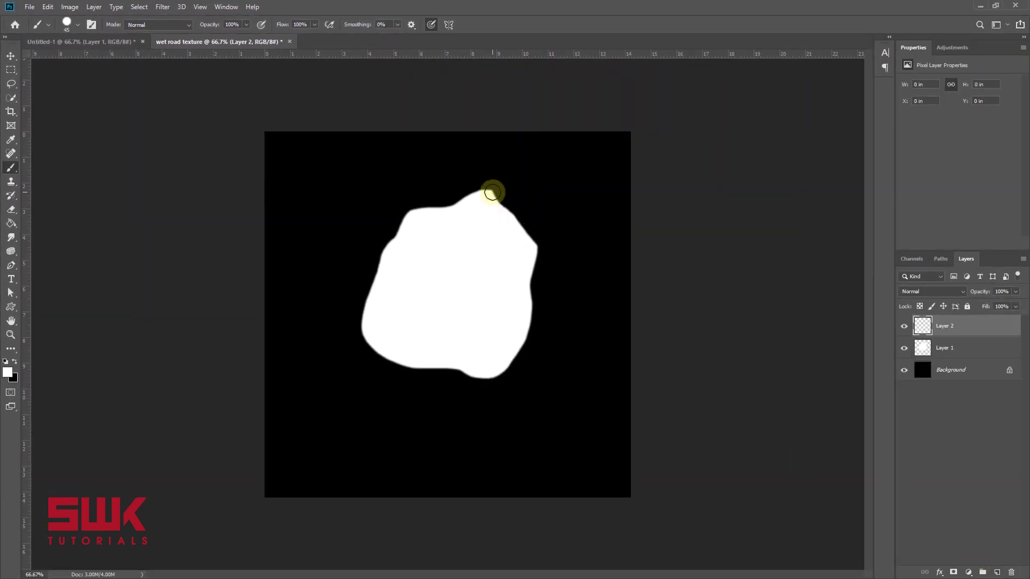
mouse_move(492, 190)
mouse_down()
mouse_move(423, 205)
mouse_move(399, 223)
mouse_move(372, 283)
mouse_move(367, 343)
mouse_move(393, 361)
mouse_move(523, 338)
mouse_move(486, 185)
mouse_move(372, 287)
mouse_move(487, 388)
mouse_move(550, 240)
mouse_move(534, 220)
mouse_up()
Blur the painted shape by 2.0 pixels and hide Layer 2 to compare.
click(162, 6)
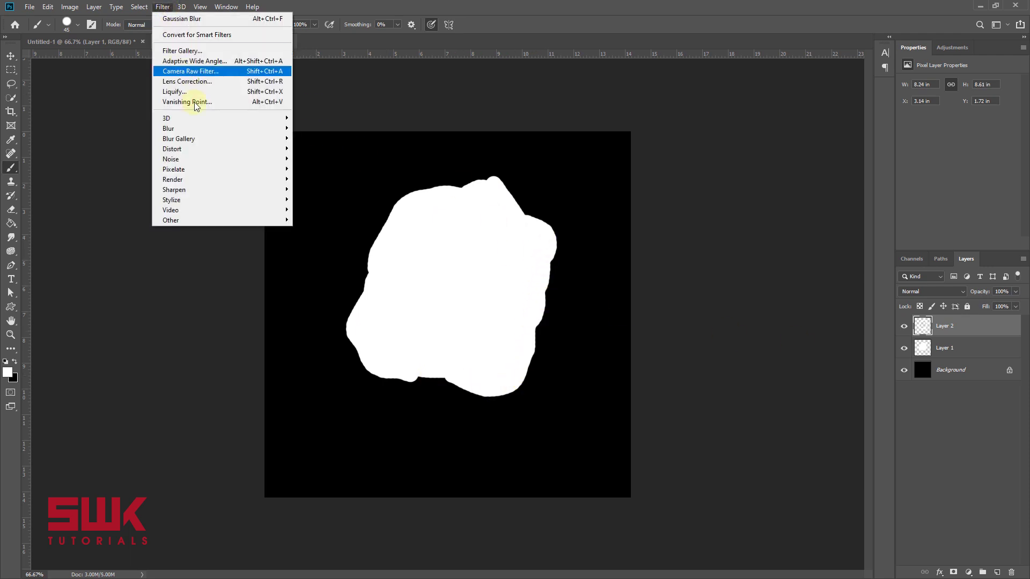
mouse_move(202, 129)
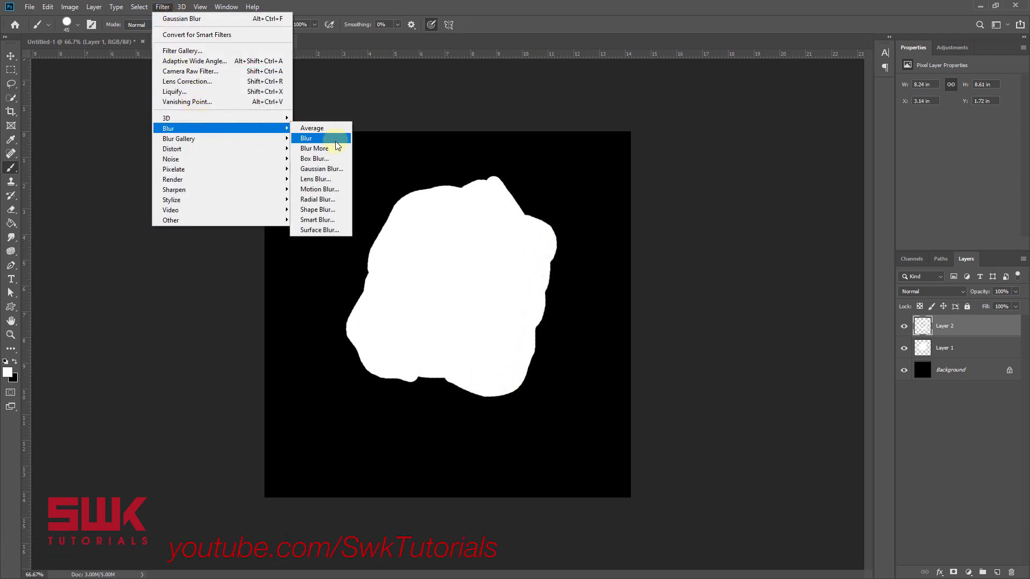
click(330, 169)
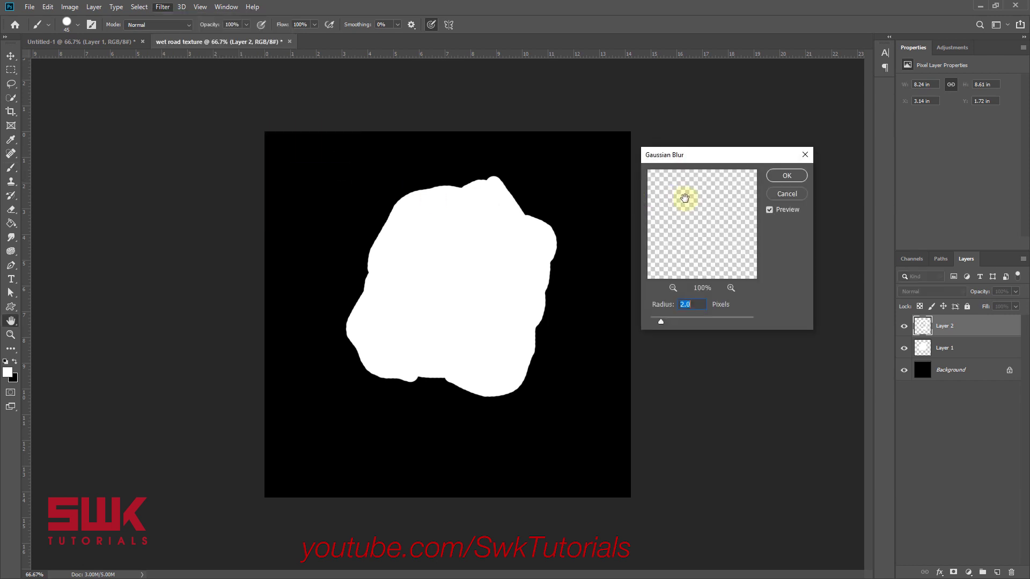
click(794, 177)
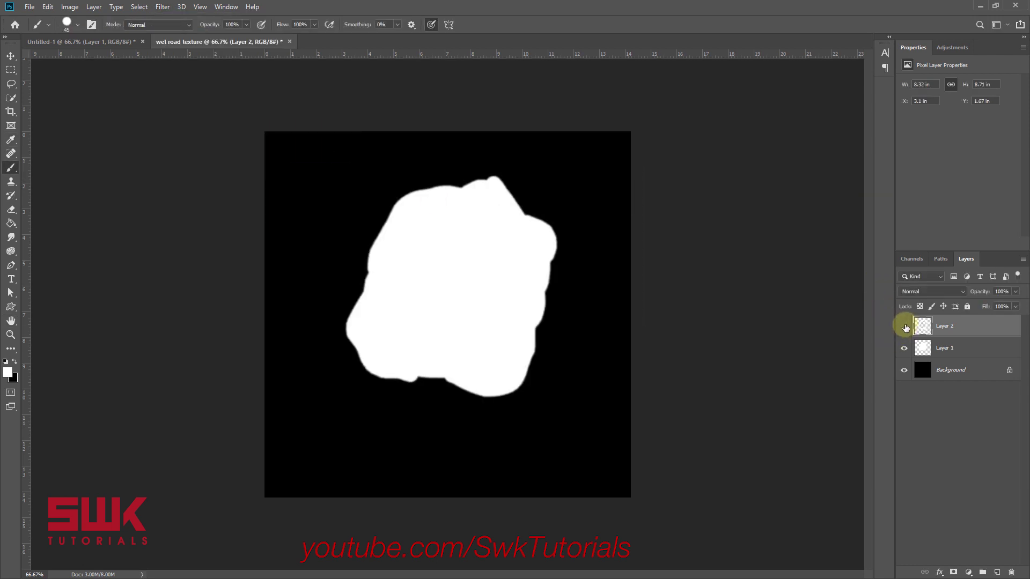
click(905, 326)
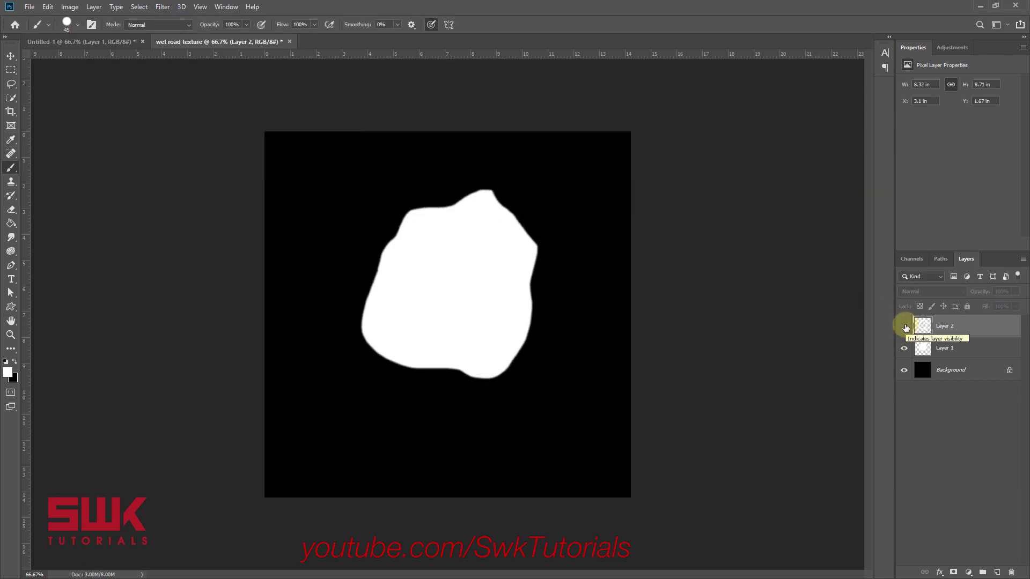
Make the larger blurred puddle layer visible again.
click(905, 327)
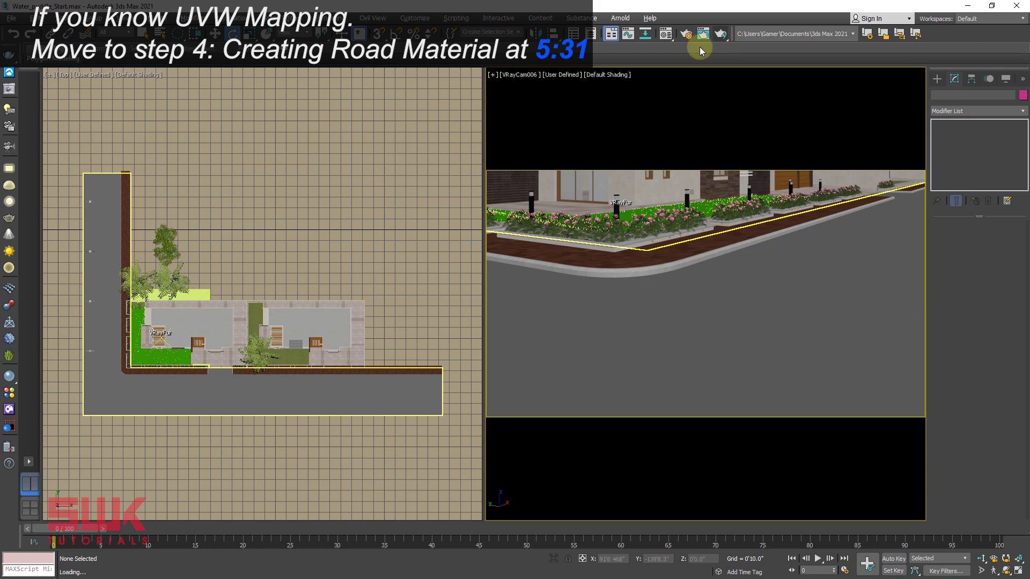
Assign a material with a Checker diffuse map to the road, shown in viewports.
click(667, 35)
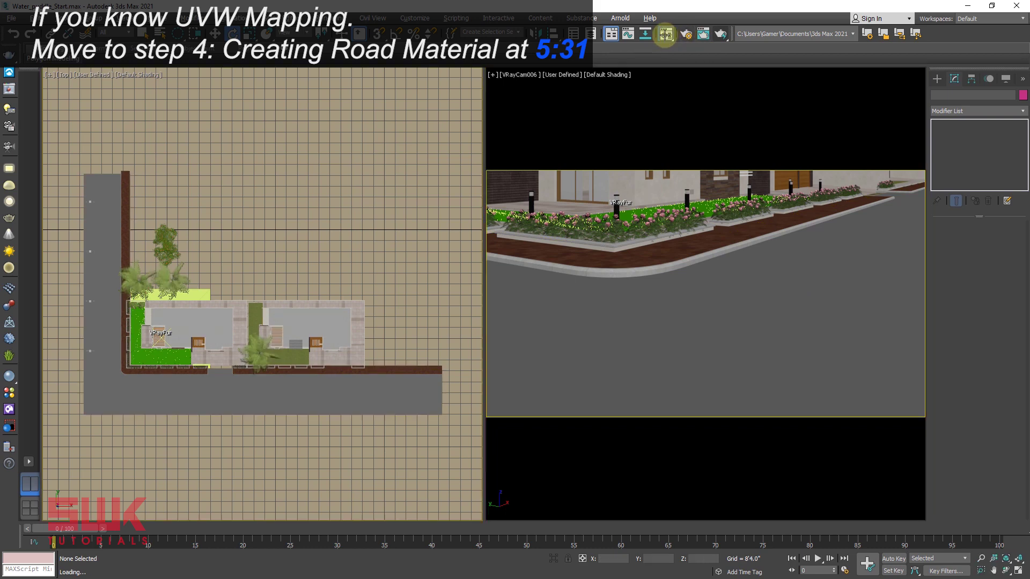
click(574, 366)
click(323, 204)
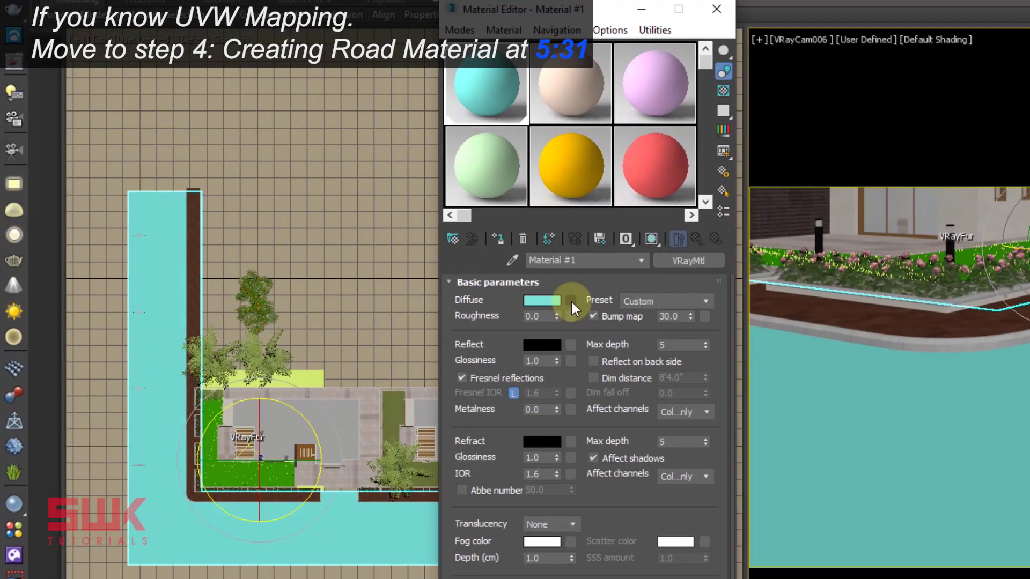
click(555, 297)
double_click(597, 262)
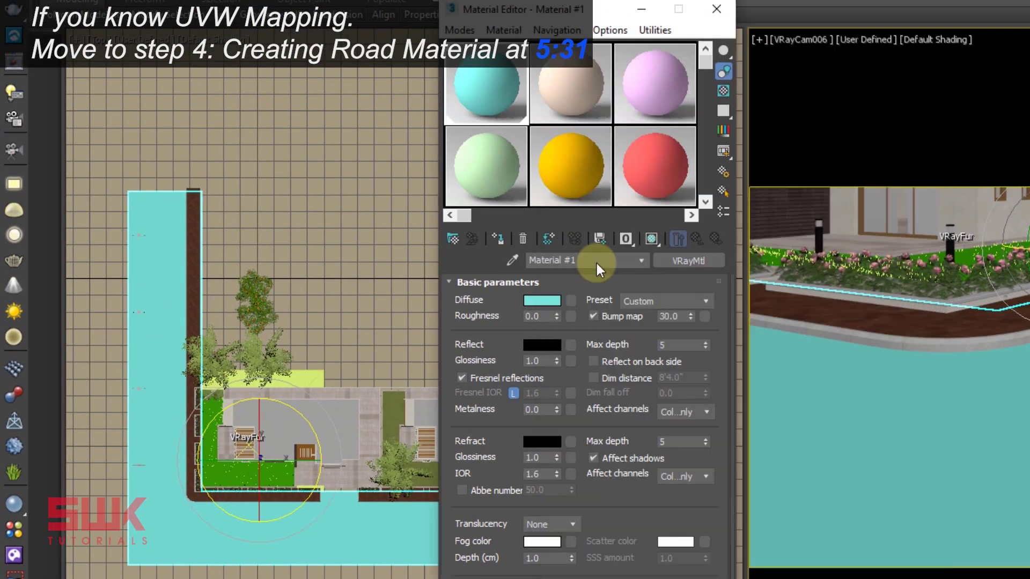
click(652, 239)
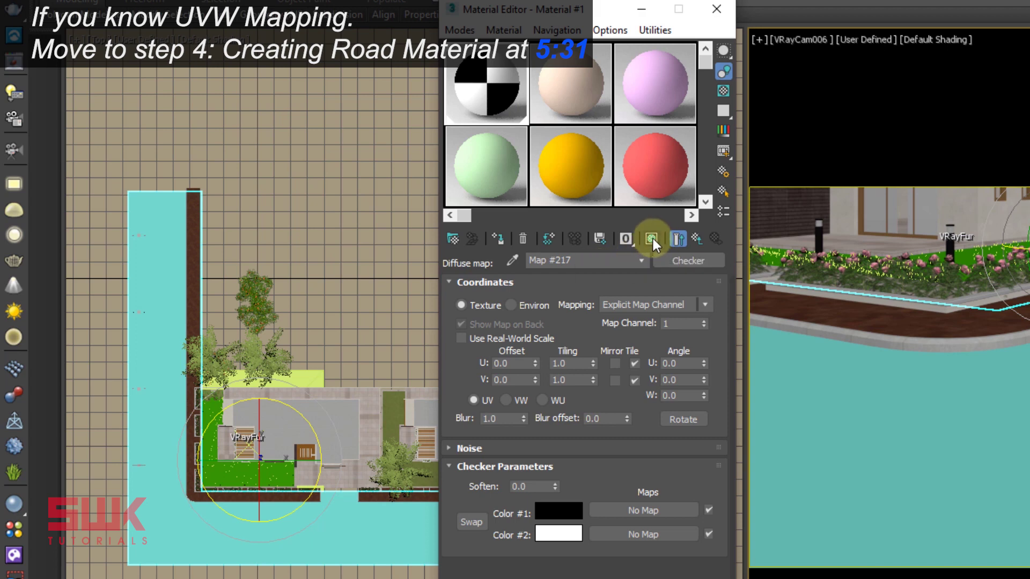
click(723, 20)
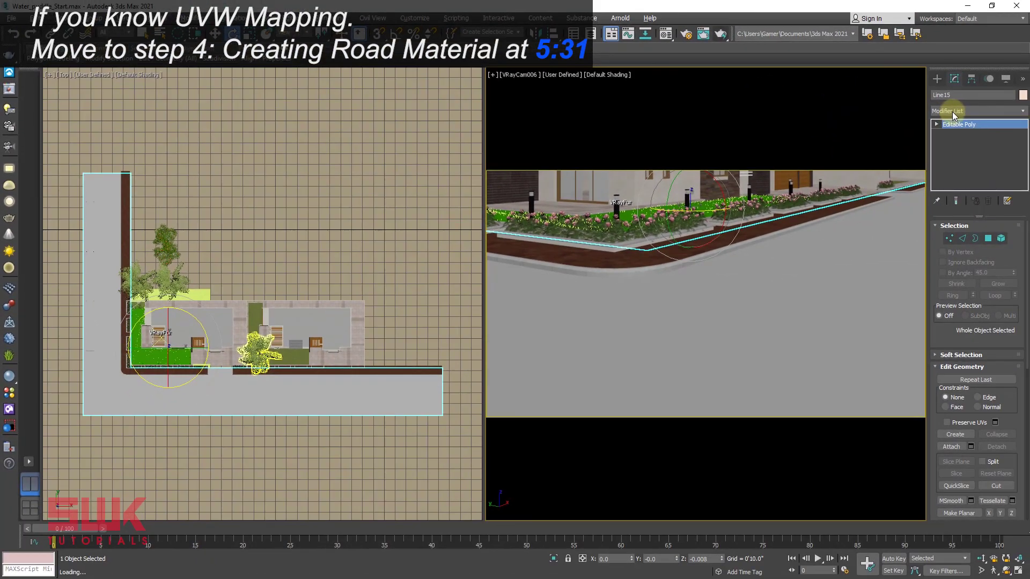
Add a UVW Map modifier to the road and select its Gizmo.
click(954, 111)
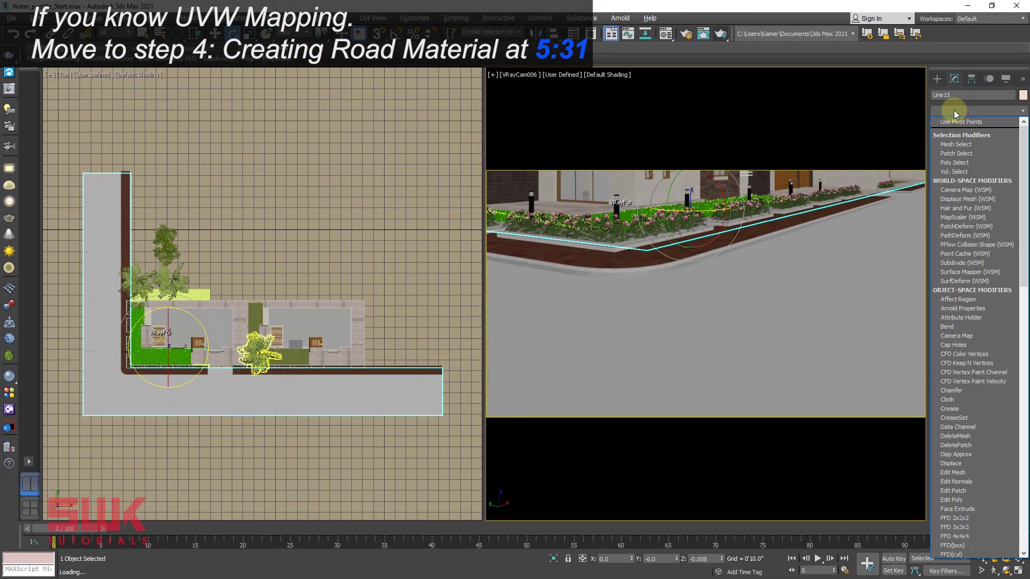
key(u)
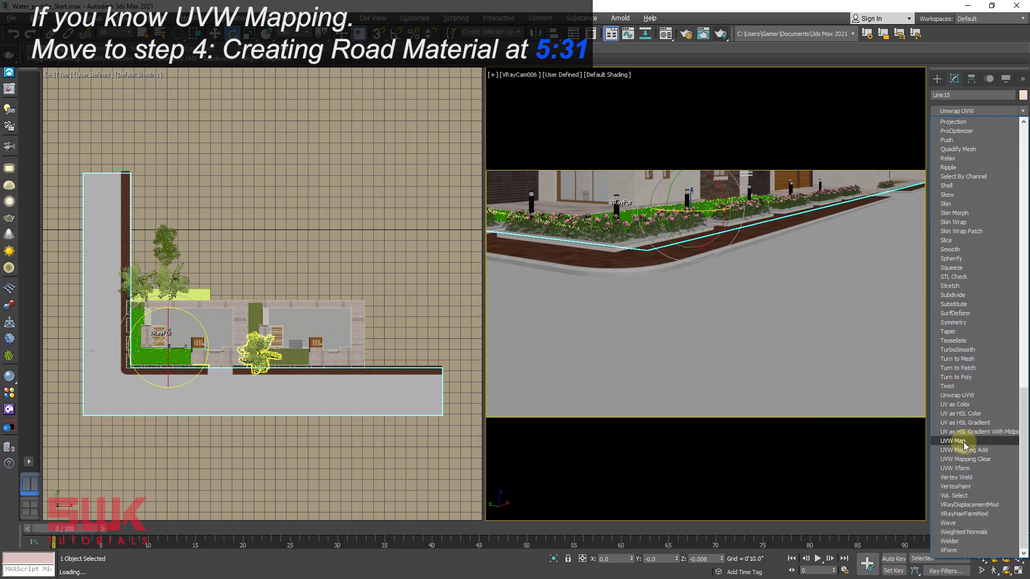
click(960, 441)
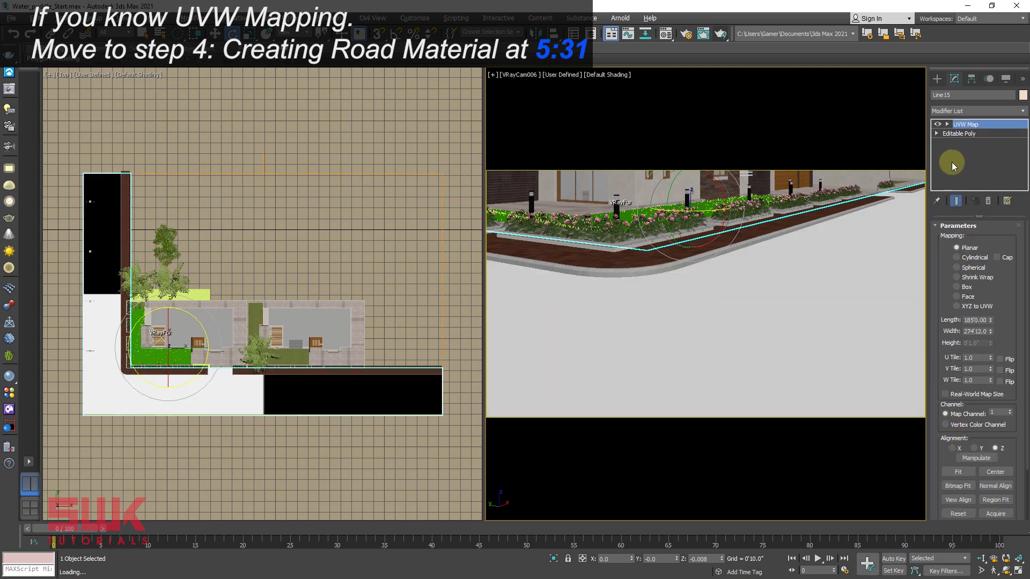
click(947, 123)
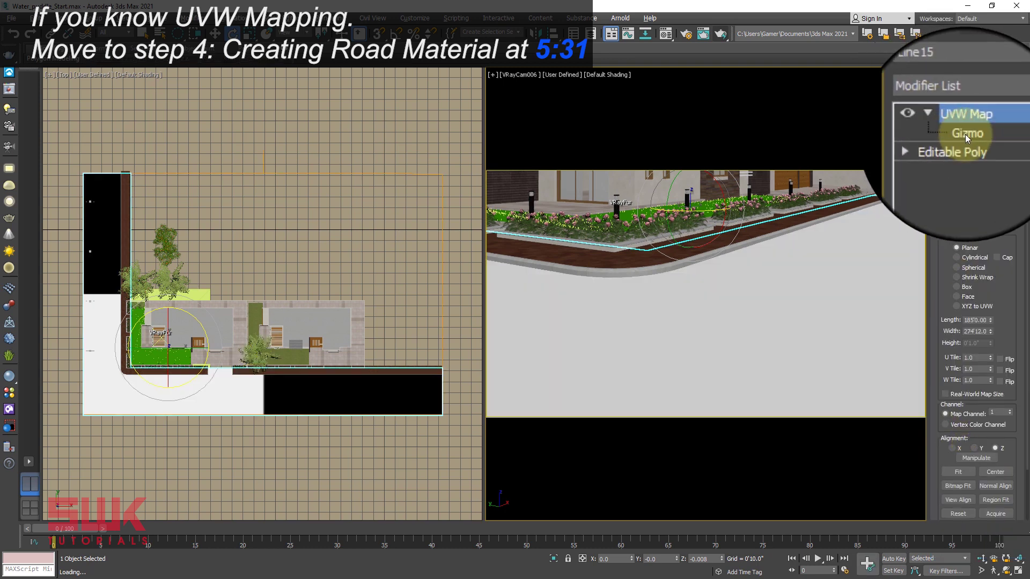
click(966, 133)
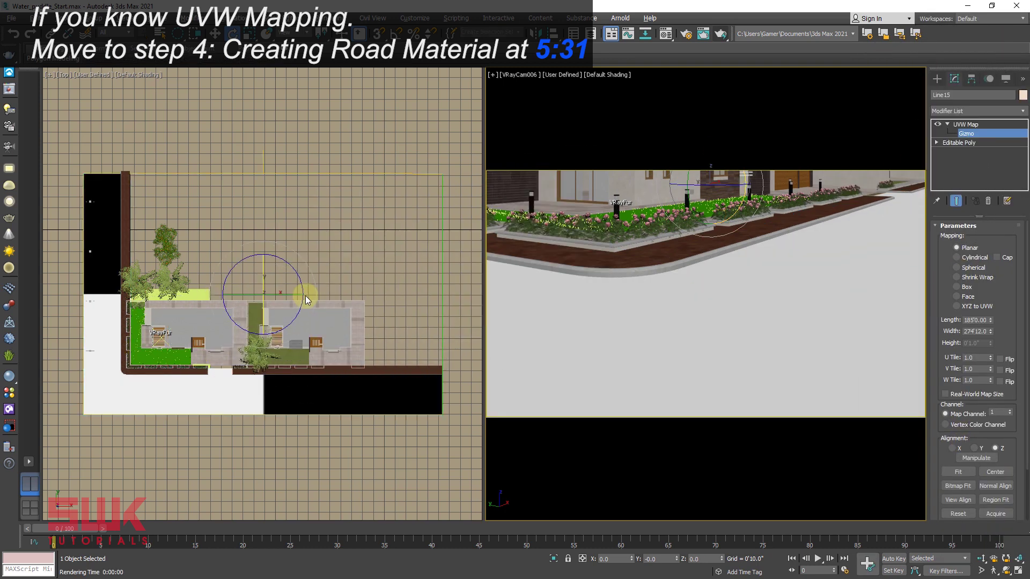
Move the UVW Map gizmo over the road and scale it to about 78% along X.
key(w)
drag(270, 289, 818, 476)
key(r)
scroll(231, 356, up, 5)
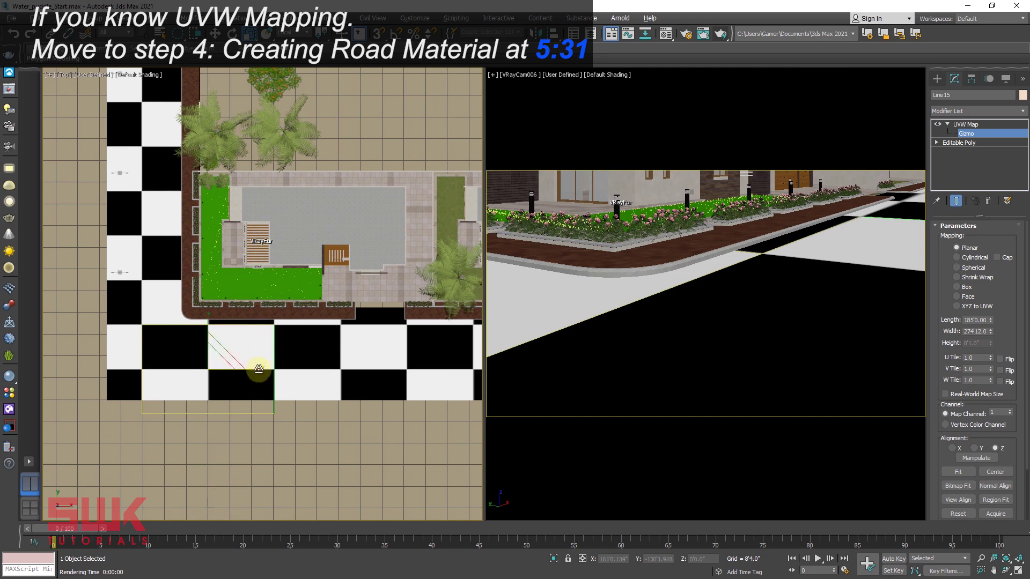
drag(253, 369, 244, 368)
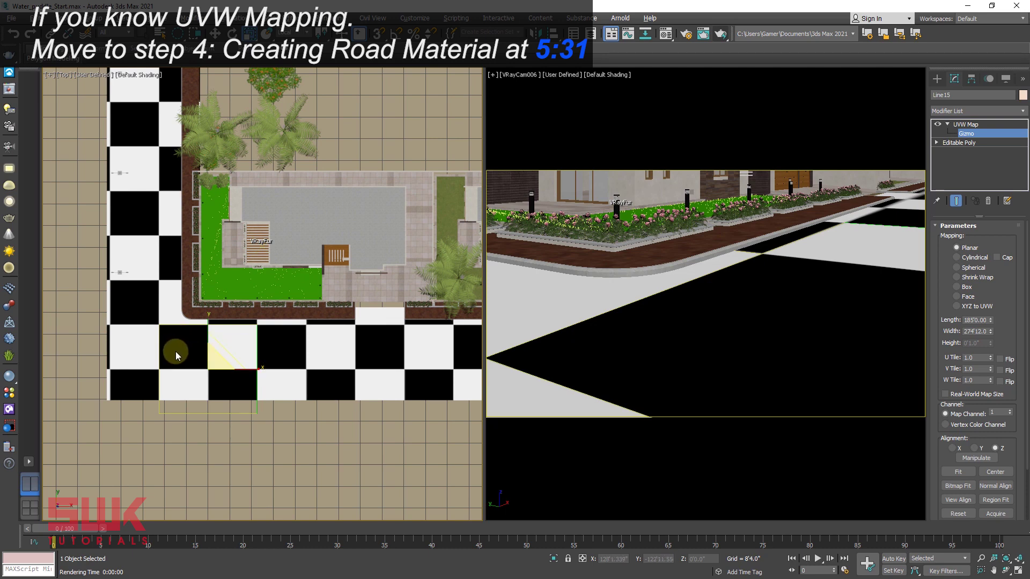
click(238, 352)
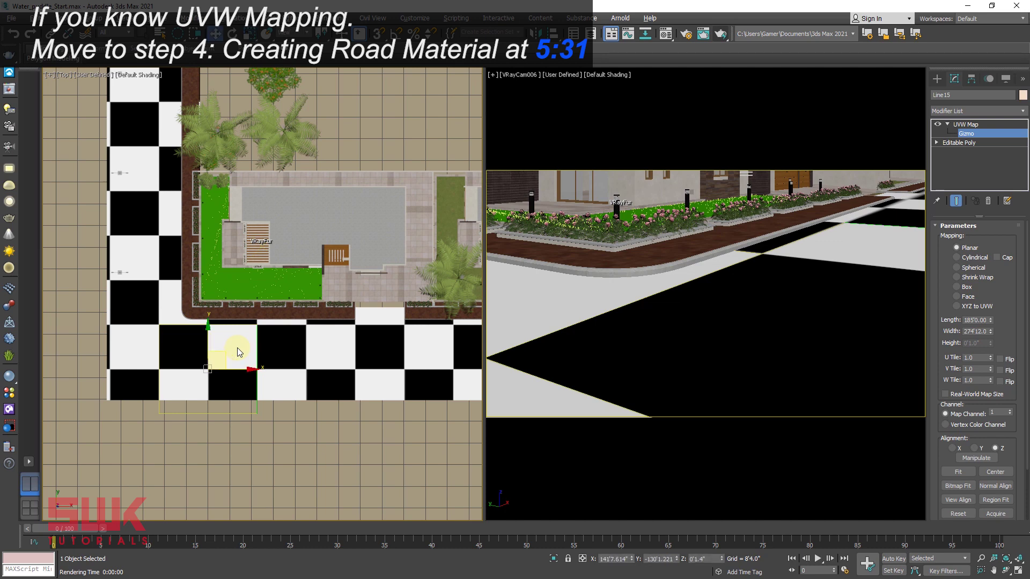
Assign a new VRayMtl from a fresh material slot to the road.
click(969, 124)
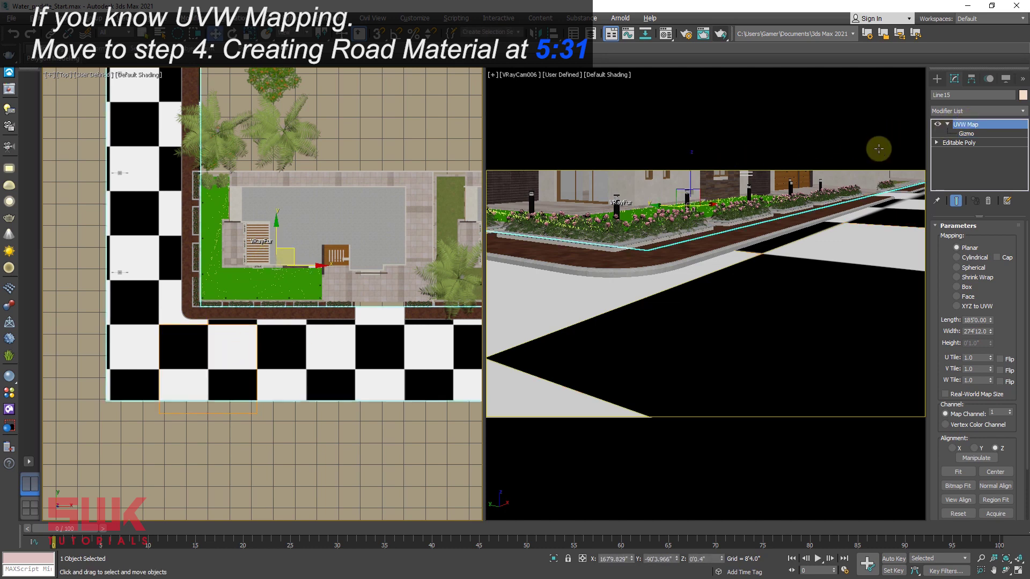
click(666, 35)
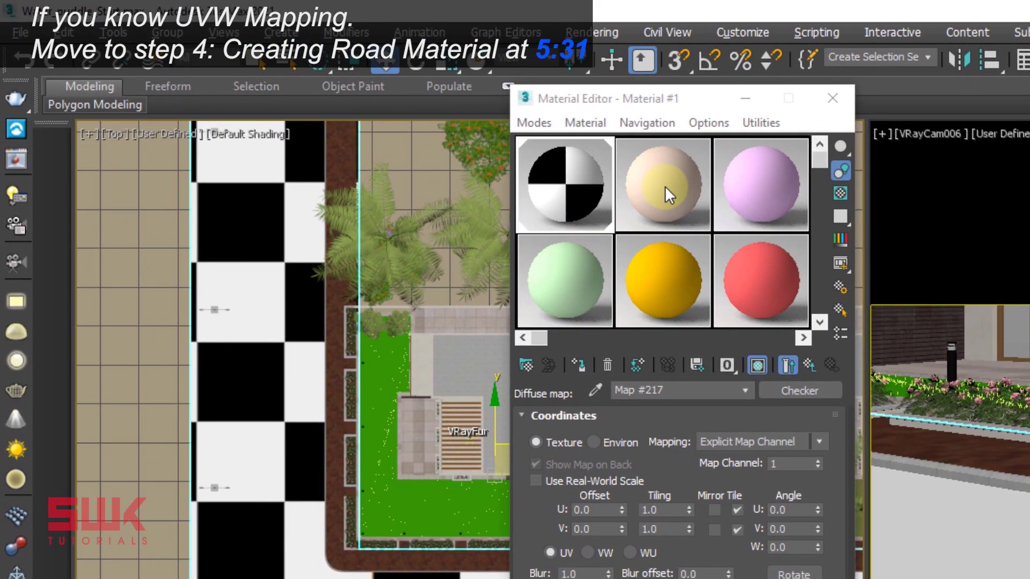
click(376, 104)
click(581, 358)
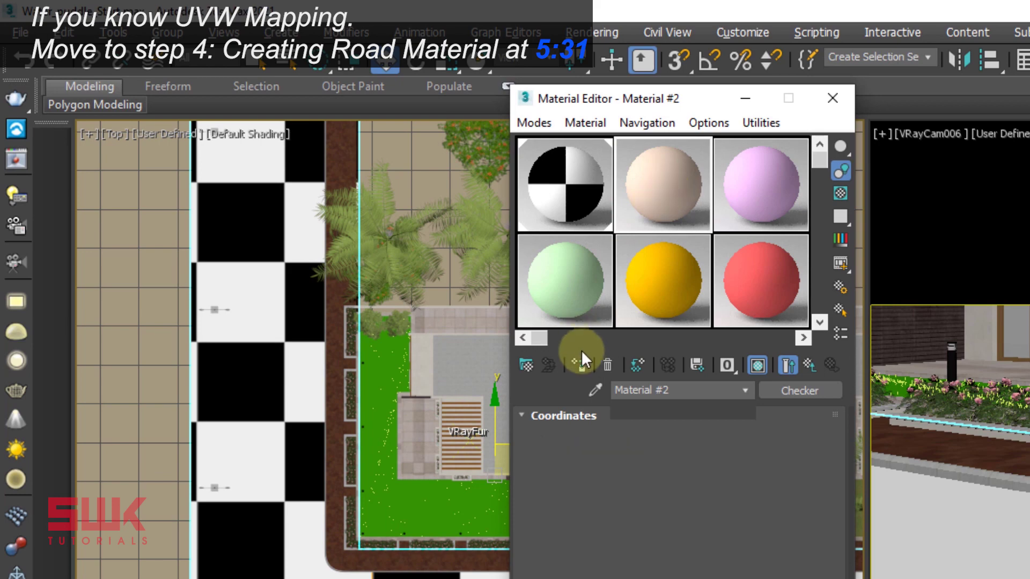
click(581, 359)
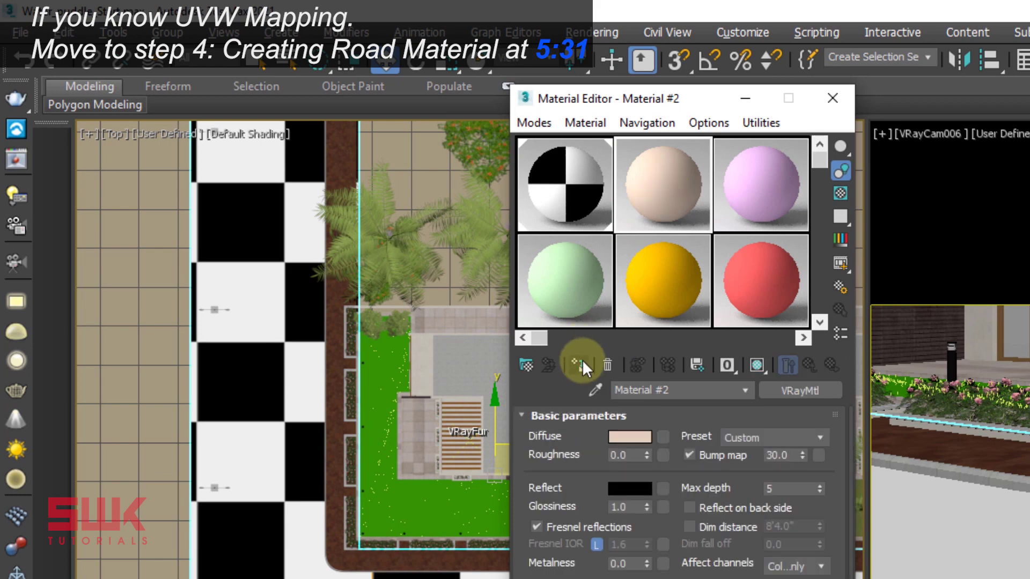
Load Wet road texture map.psd as the material's diffuse Bitmap with default PSD options.
click(663, 437)
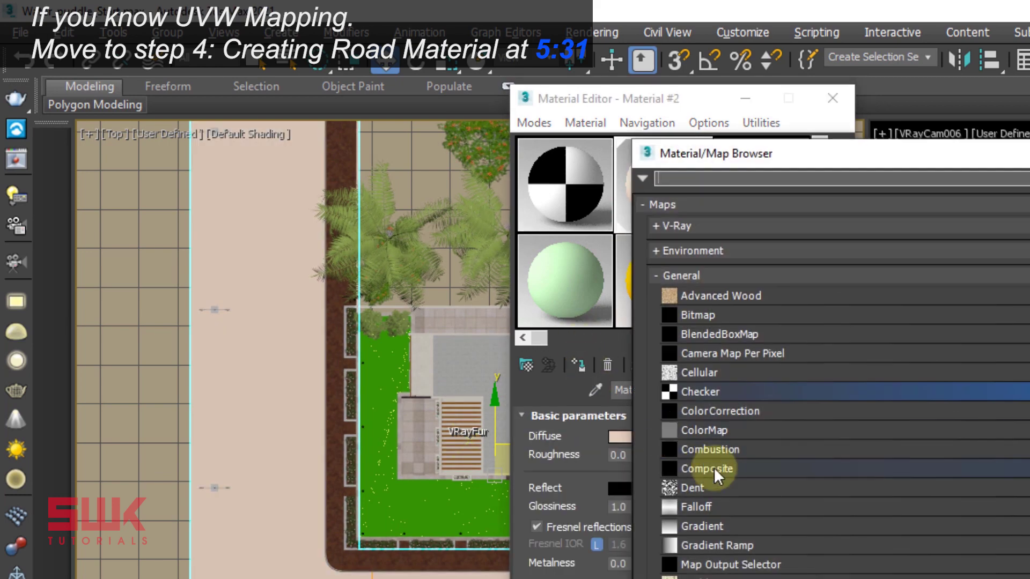
double_click(702, 312)
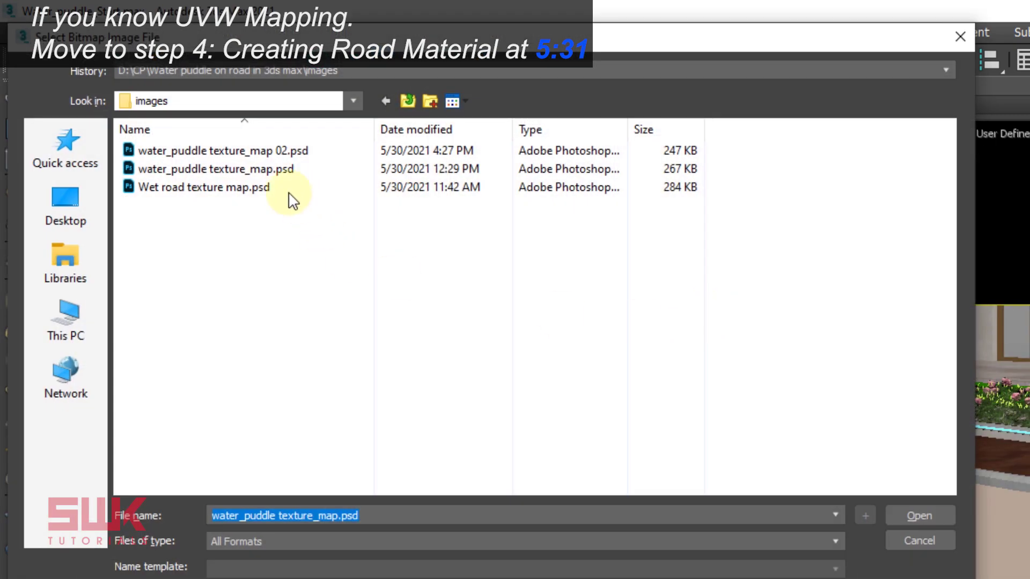
click(262, 183)
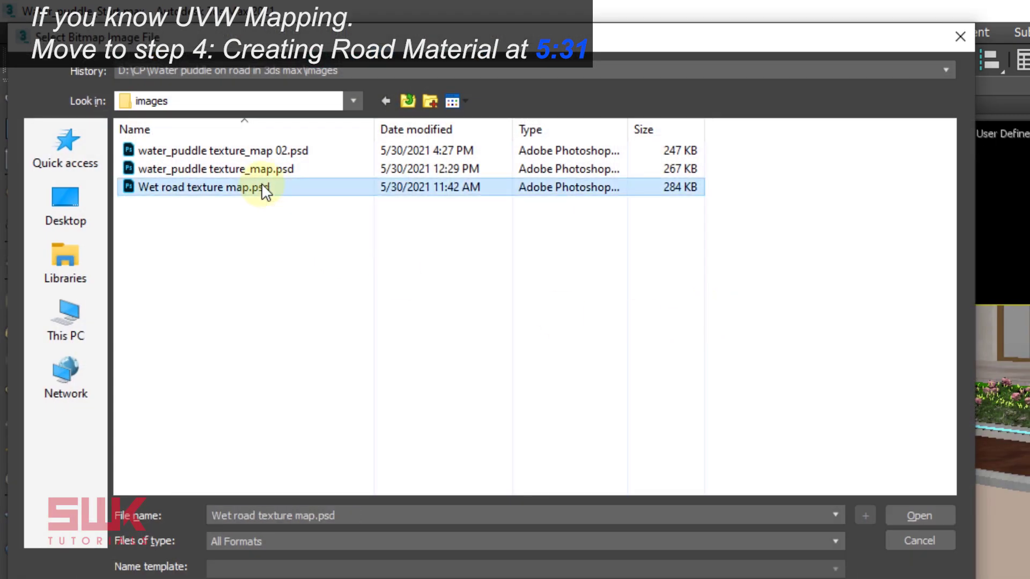
click(899, 507)
click(421, 550)
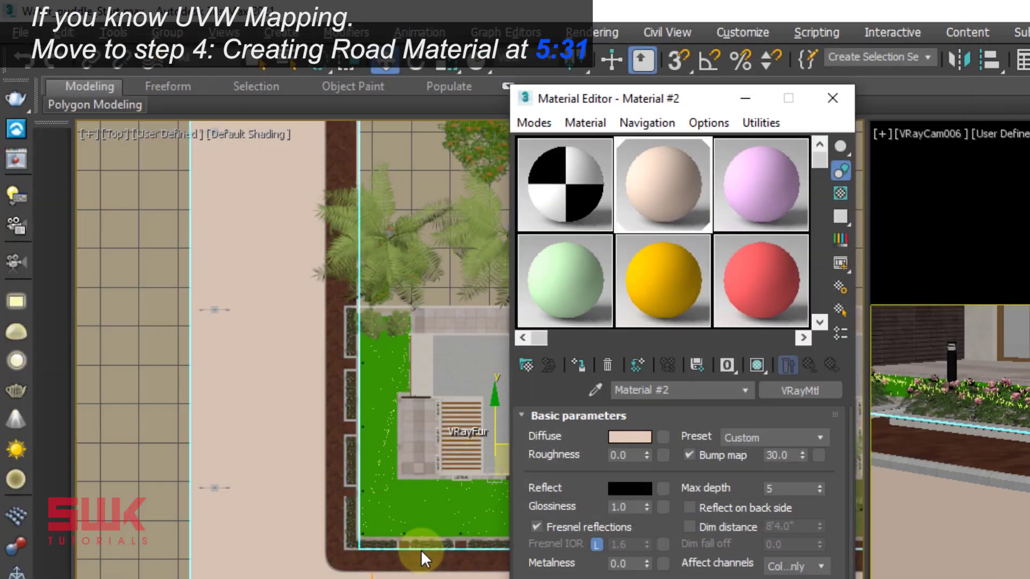
Show the wet road texture on the road in viewports and tuck the material editor away.
drag(625, 101, 1014, 121)
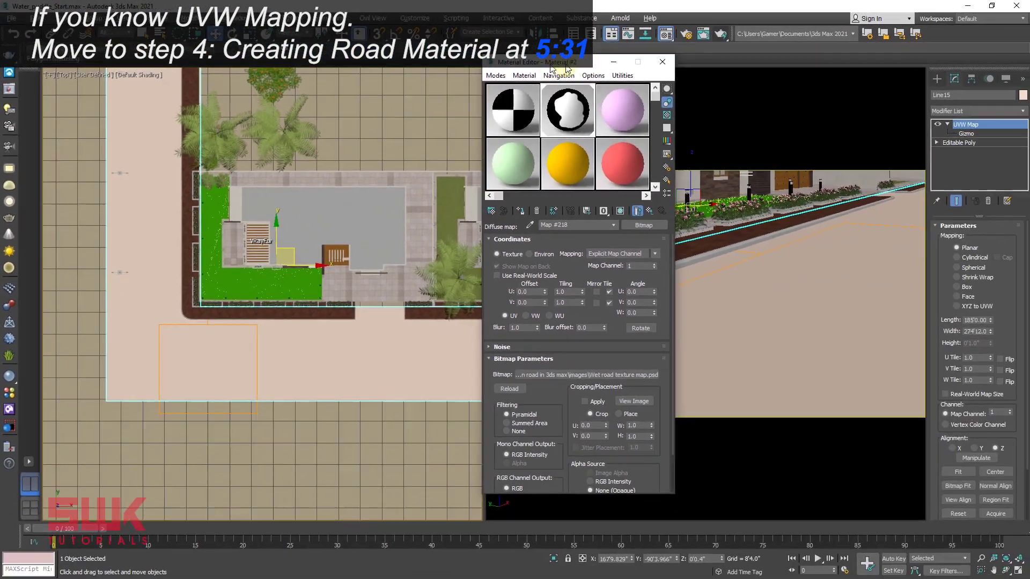
drag(567, 67, 117, 82)
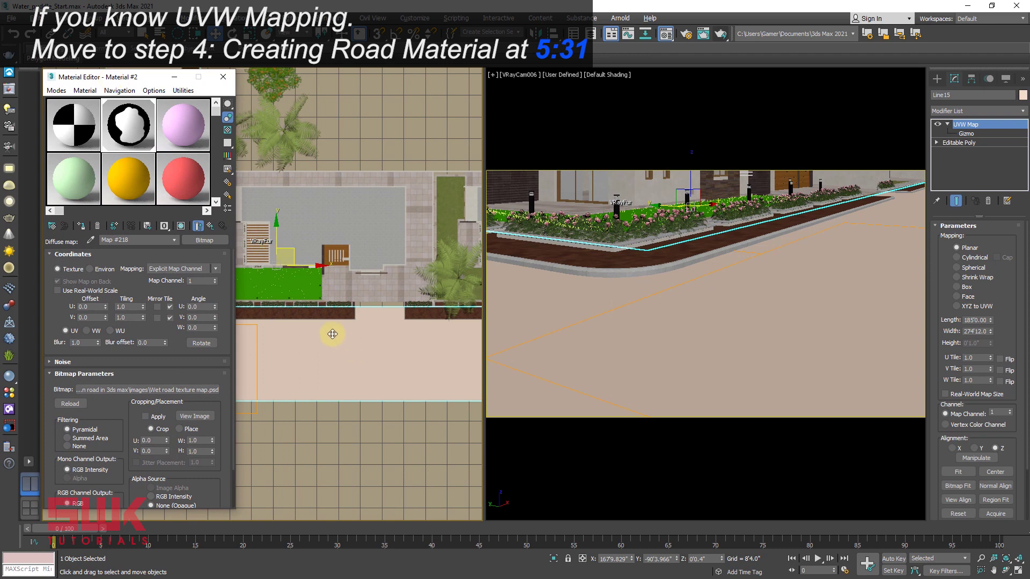
middle_drag(333, 334, 409, 320)
scroll(266, 281, up, 2)
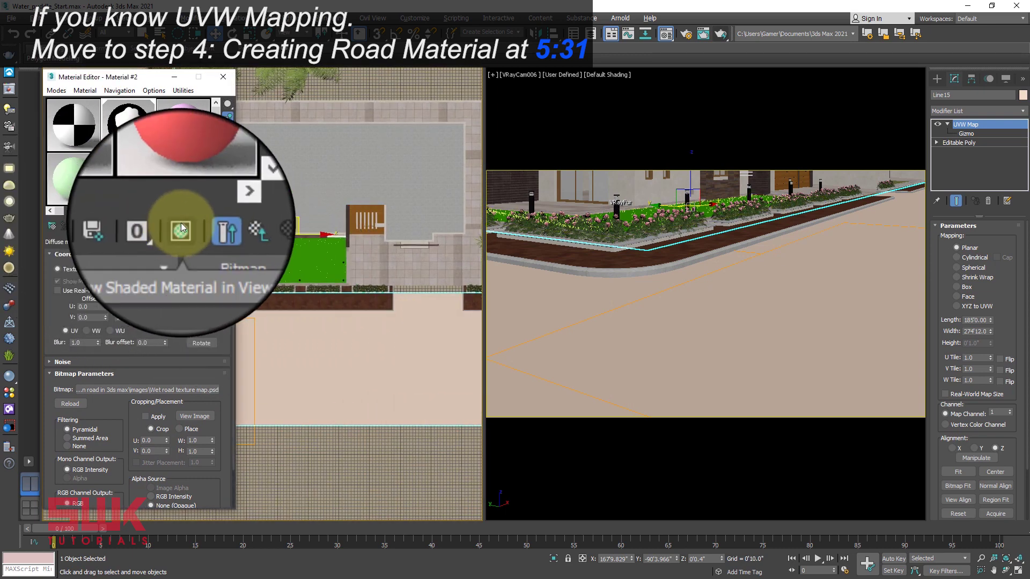
click(181, 223)
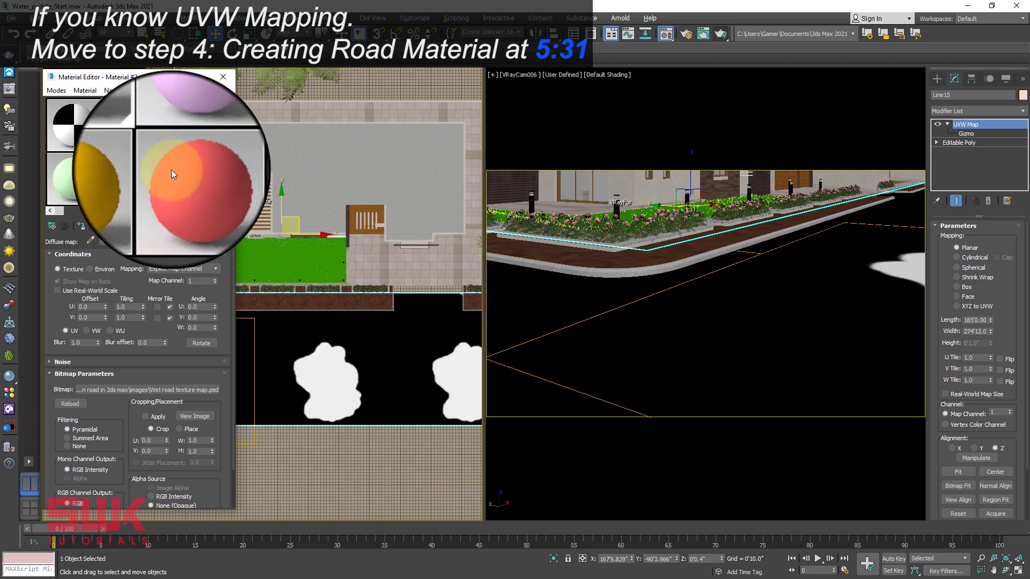
mouse_move(105, 82)
mouse_down()
mouse_move(93, 142)
mouse_move(96, 94)
mouse_up()
scroll(419, 265, down, 1)
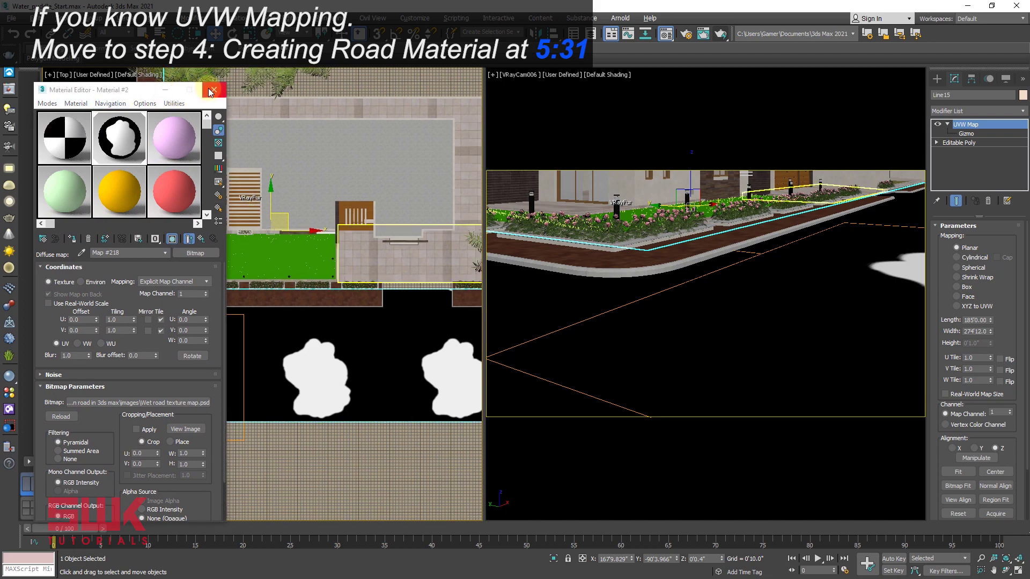
click(165, 90)
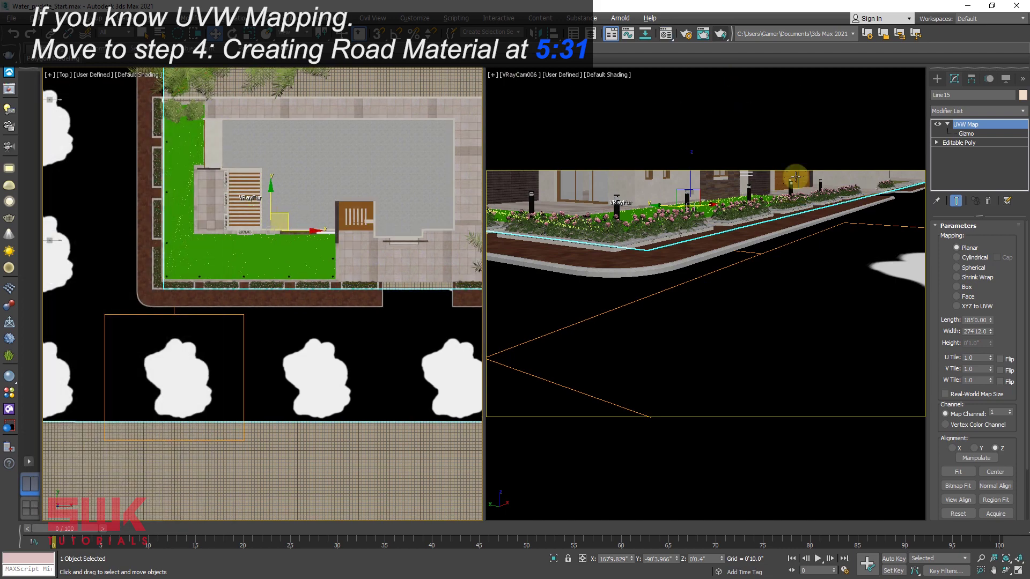
Slide the UVW Map gizmo across the road and shrink it slightly.
click(966, 133)
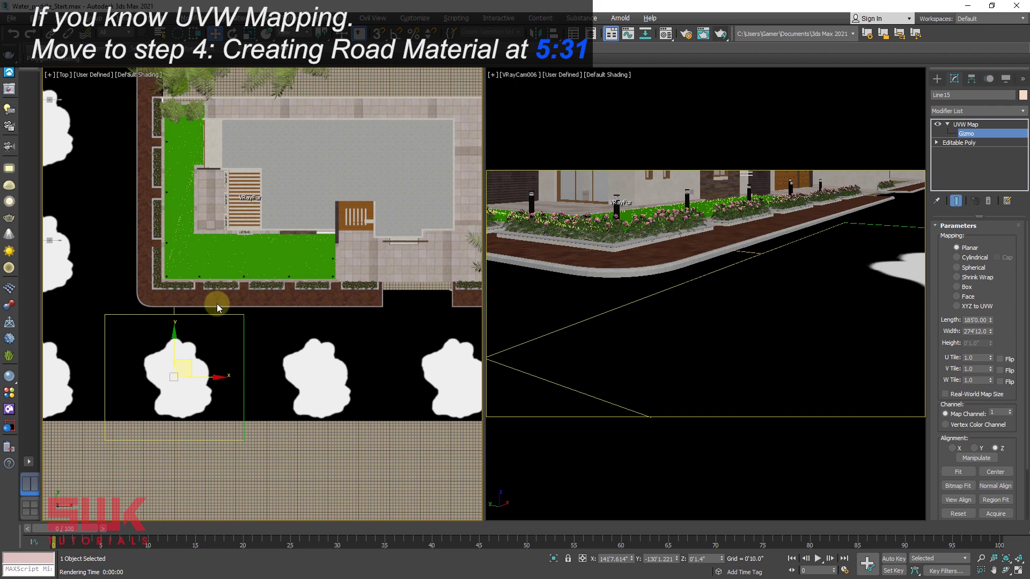
drag(185, 363, 132, 311)
middle_drag(132, 311, 206, 335)
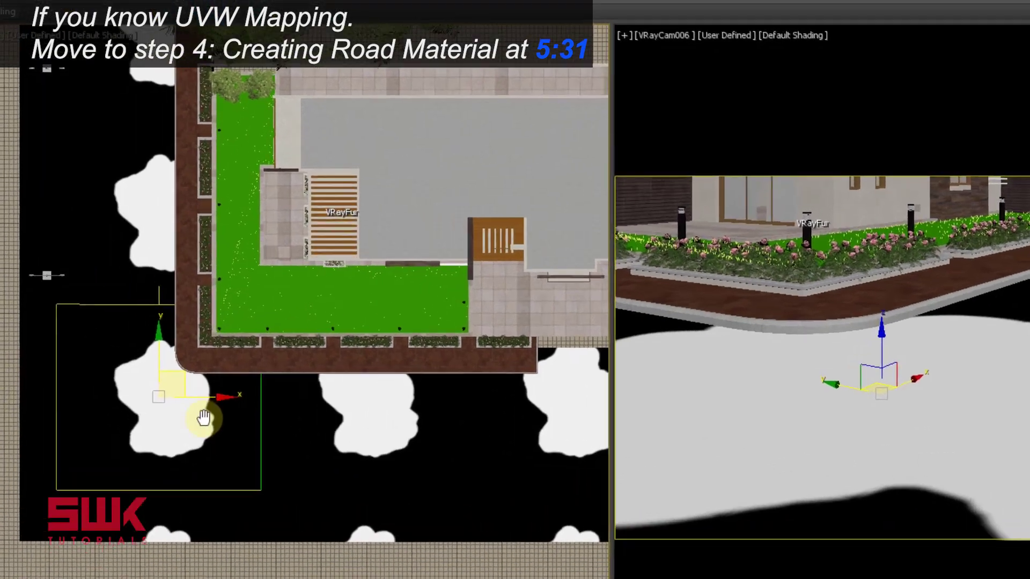
key(r)
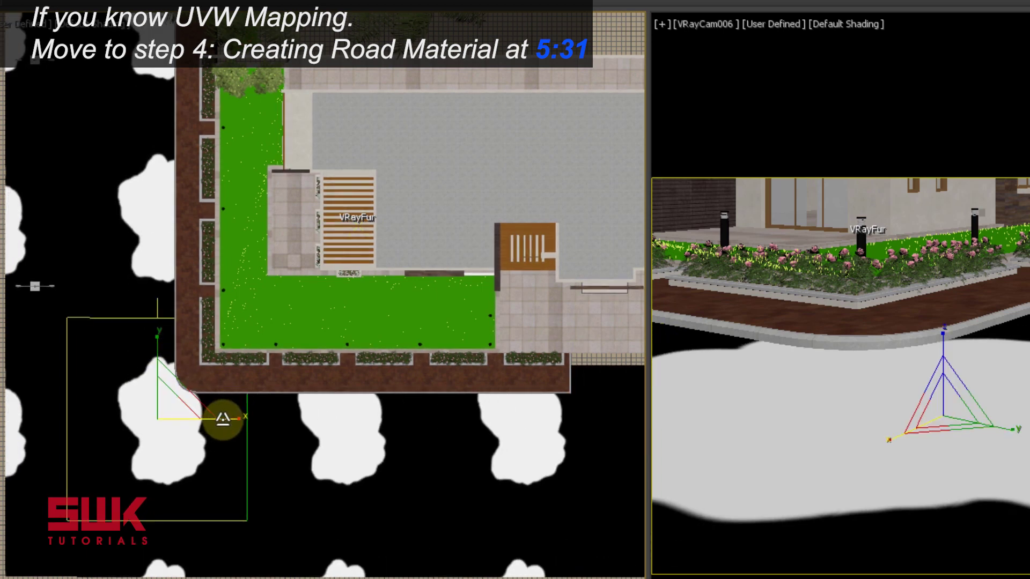
drag(200, 403, 147, 495)
Rotate the puddle mapping 45° and shift it up and right.
key(e)
key(w)
drag(187, 414, 209, 383)
key(r)
key(w)
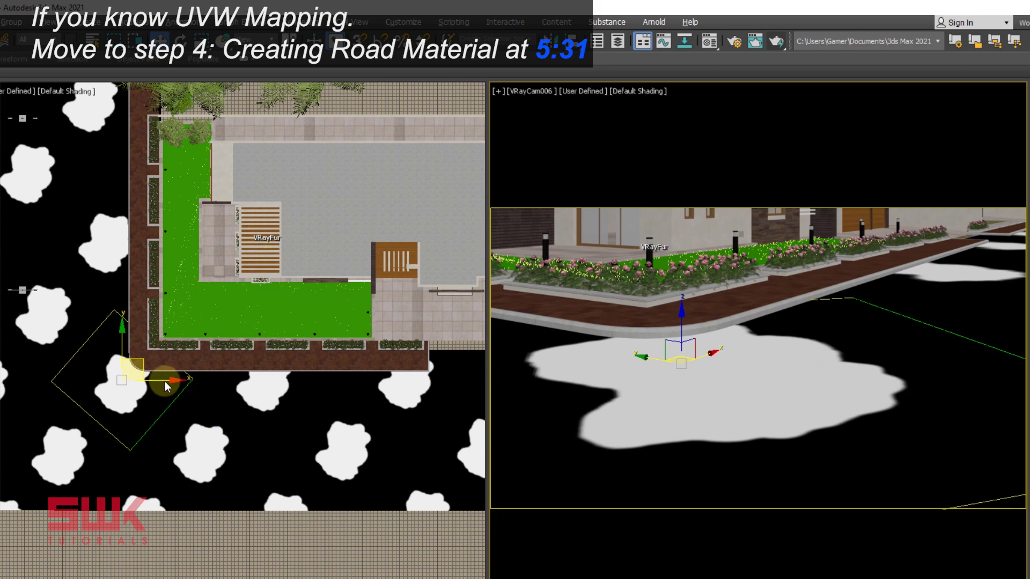
Shift the puddle mapping left along the road, then back to the right.
drag(174, 382, 38, 380)
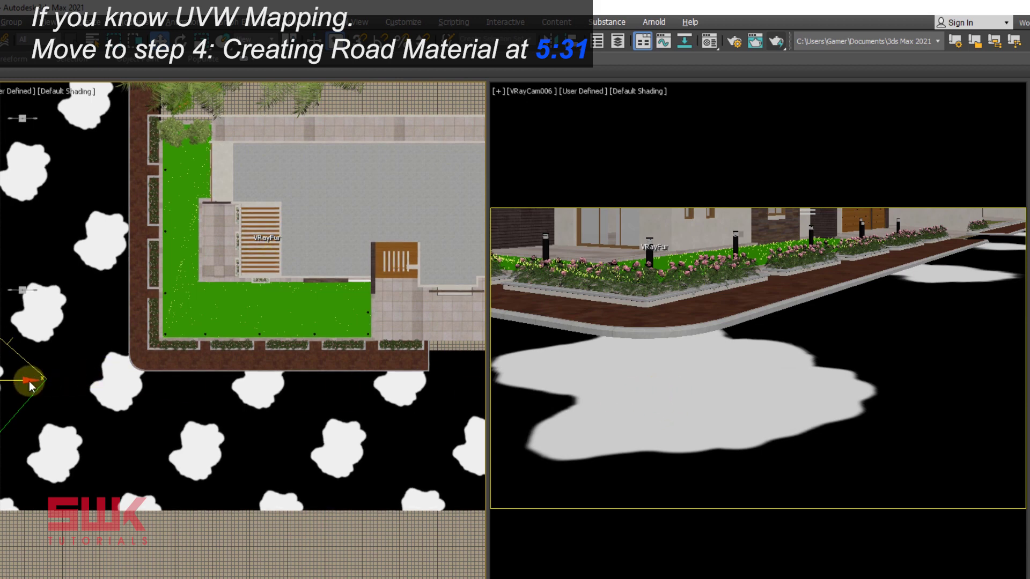
drag(30, 381, 185, 366)
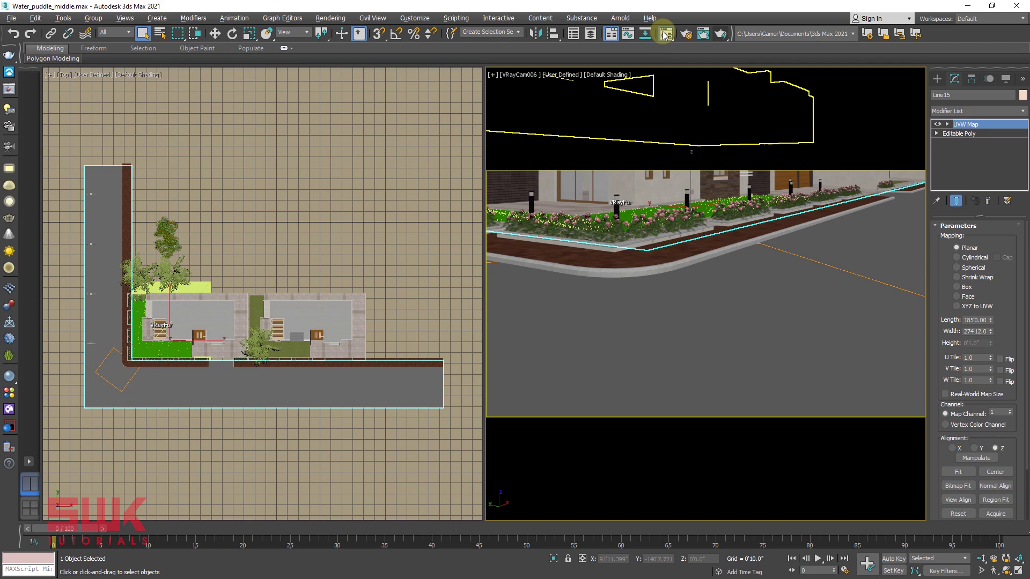
Assign the pink sample VRayMtl to the road and rename it Road.
click(665, 35)
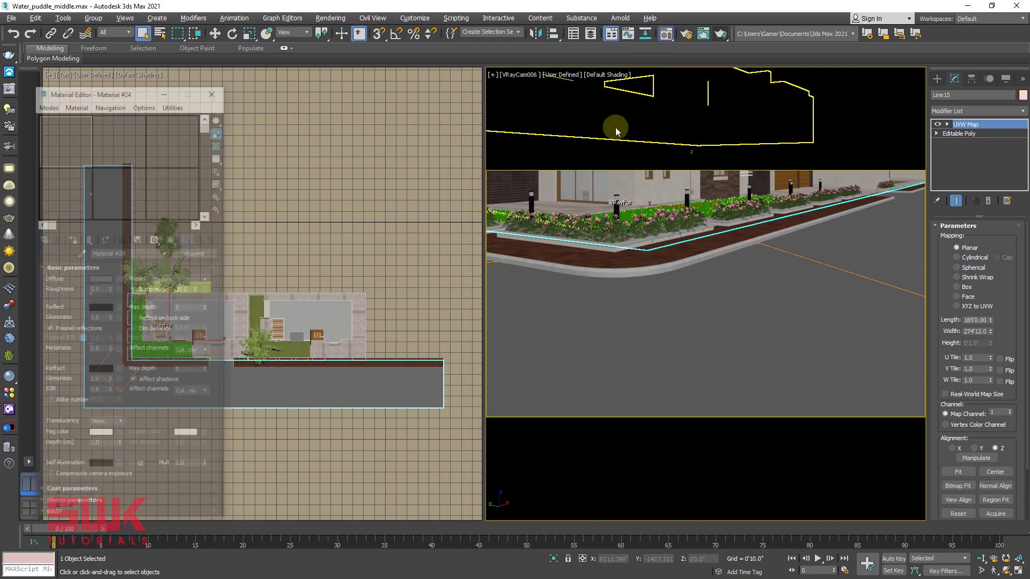
drag(144, 92, 313, 81)
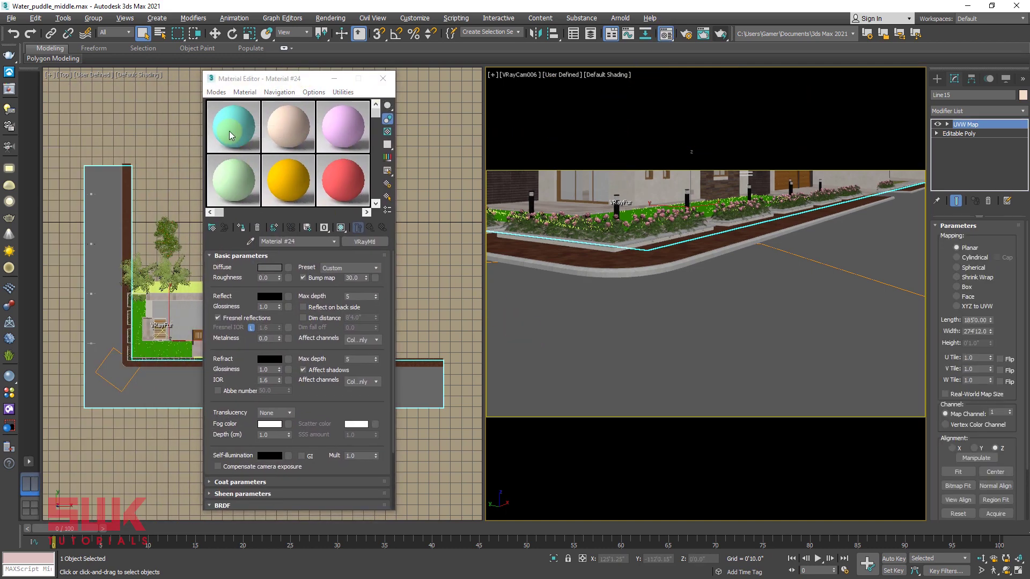
click(338, 128)
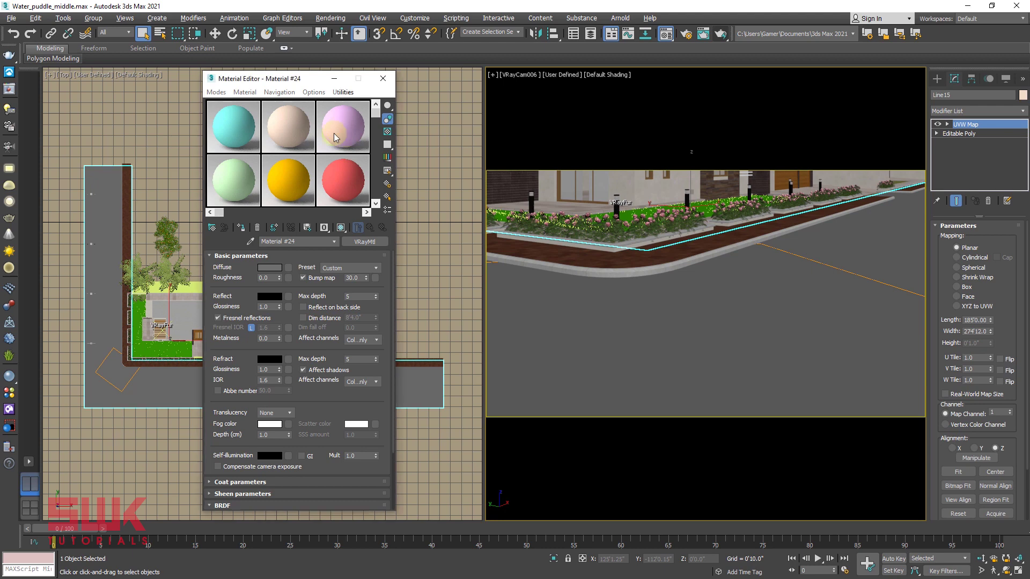
click(241, 228)
click(287, 241)
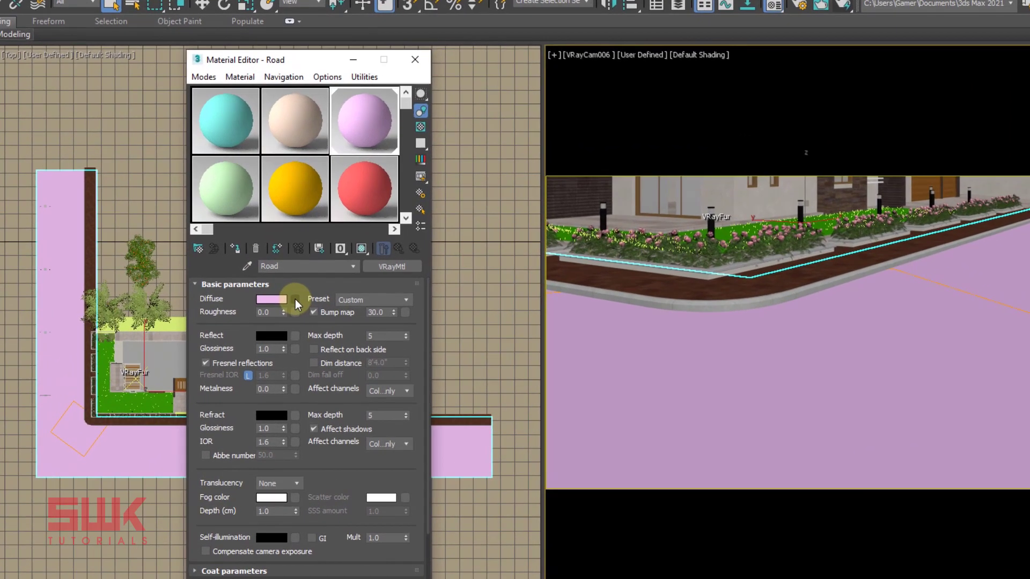
click(287, 266)
Load Asphalt5 albedo.tif as the Road material's diffuse bitmap and show it shaded in viewports.
double_click(444, 184)
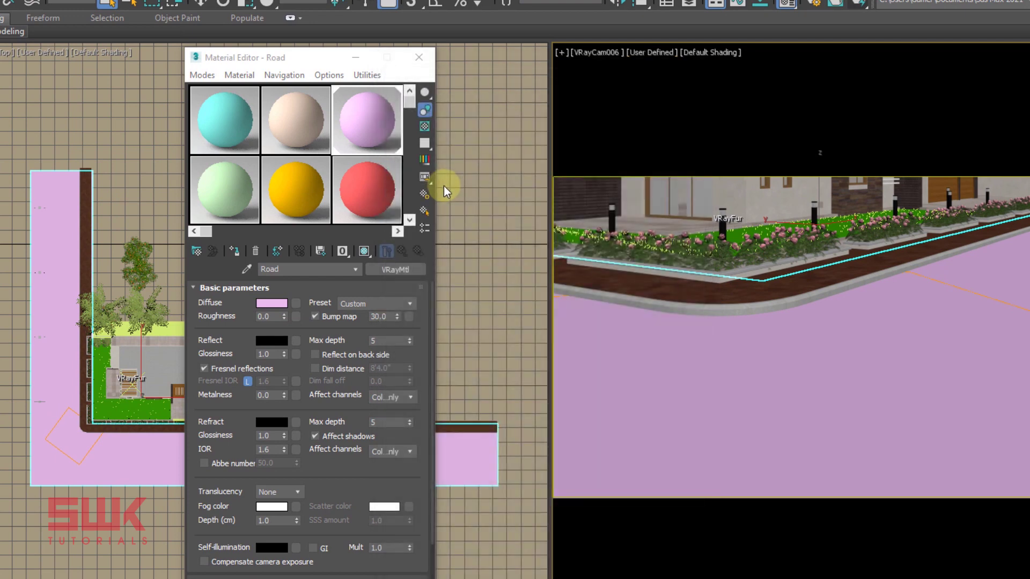
double_click(54, 64)
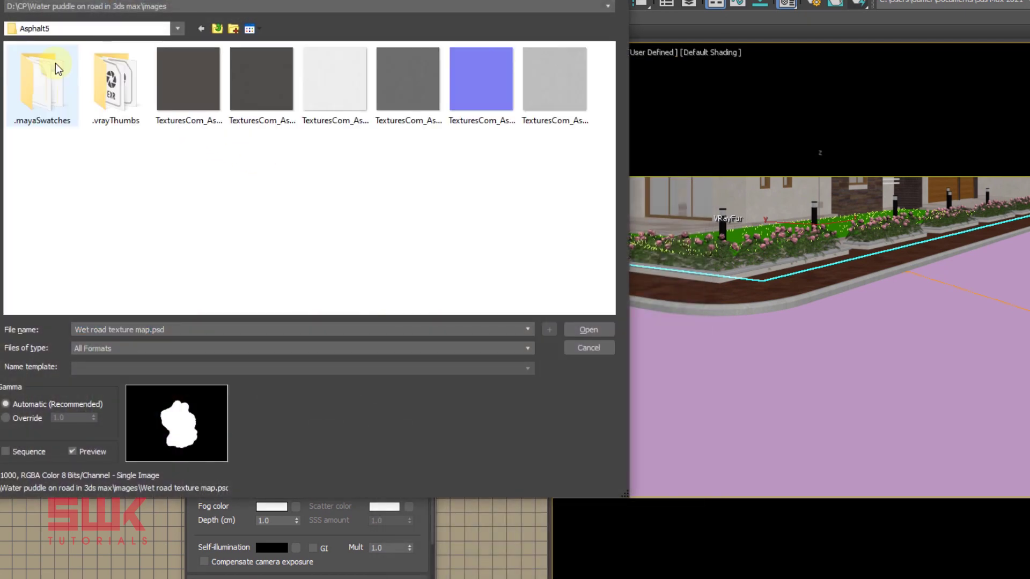
click(176, 77)
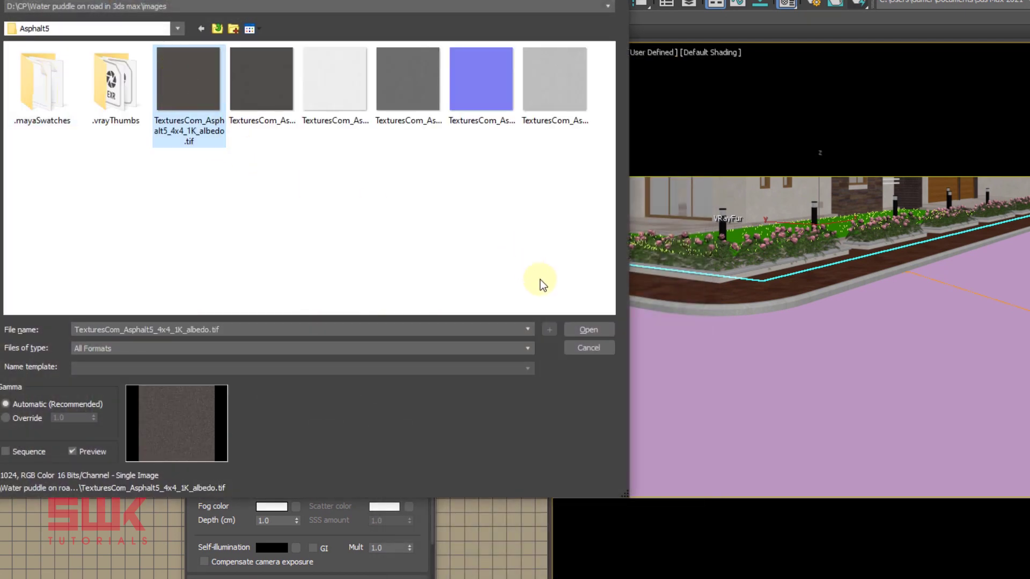
click(581, 328)
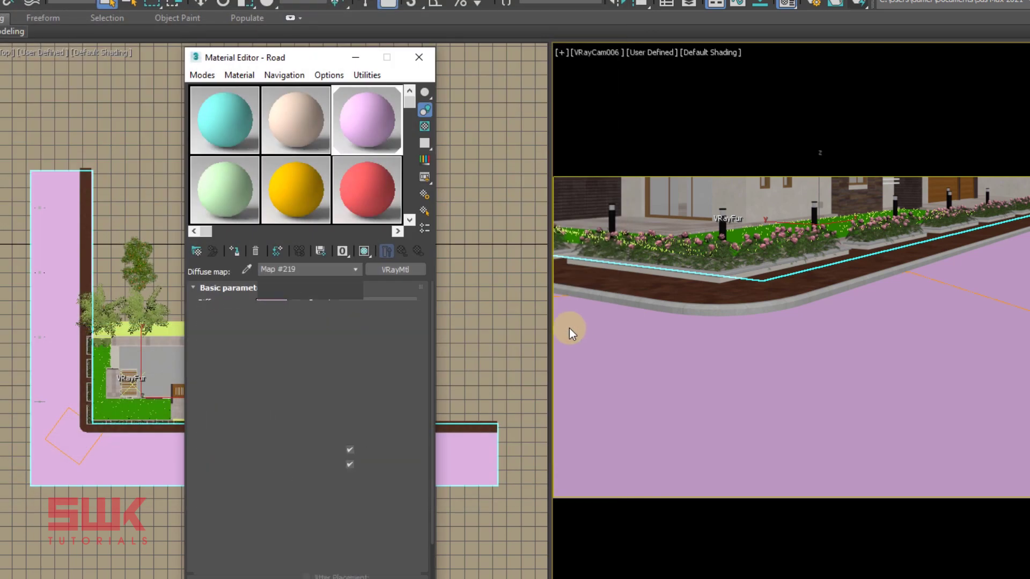
click(364, 252)
click(402, 251)
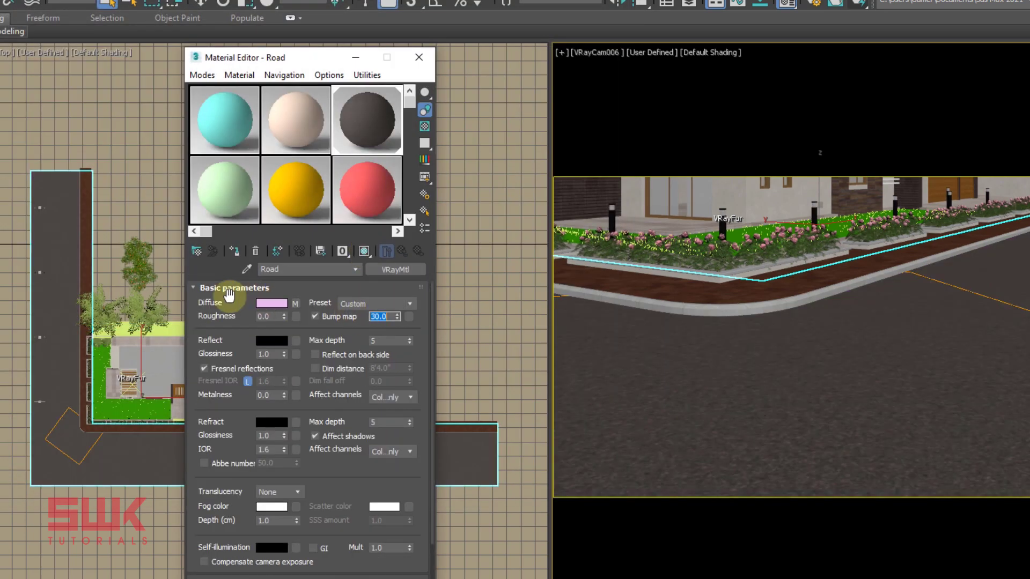
Add the Asphalt5 height.tif as the Bump map and set bump strength to 50.
click(217, 290)
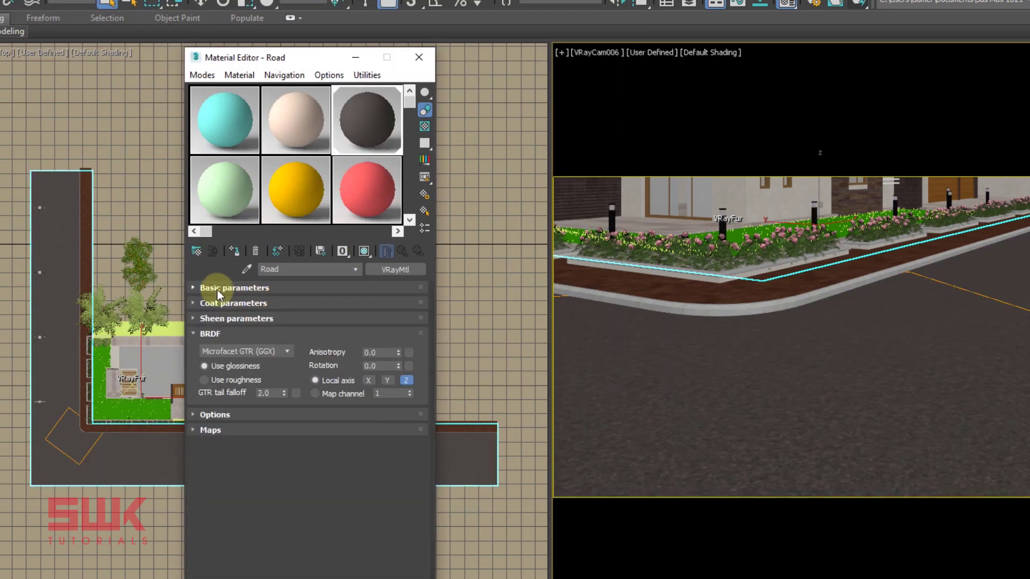
click(212, 335)
click(212, 365)
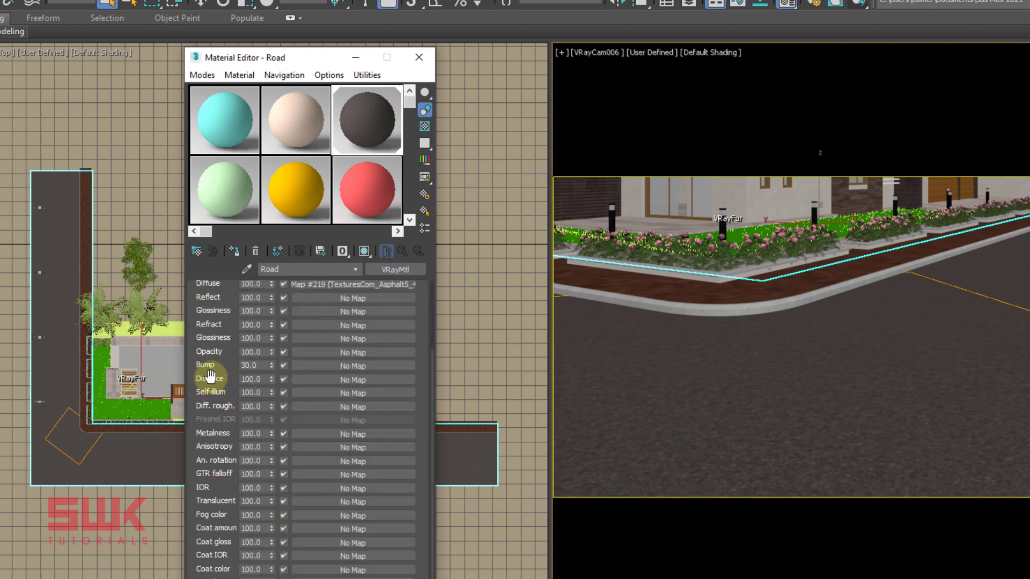
click(309, 366)
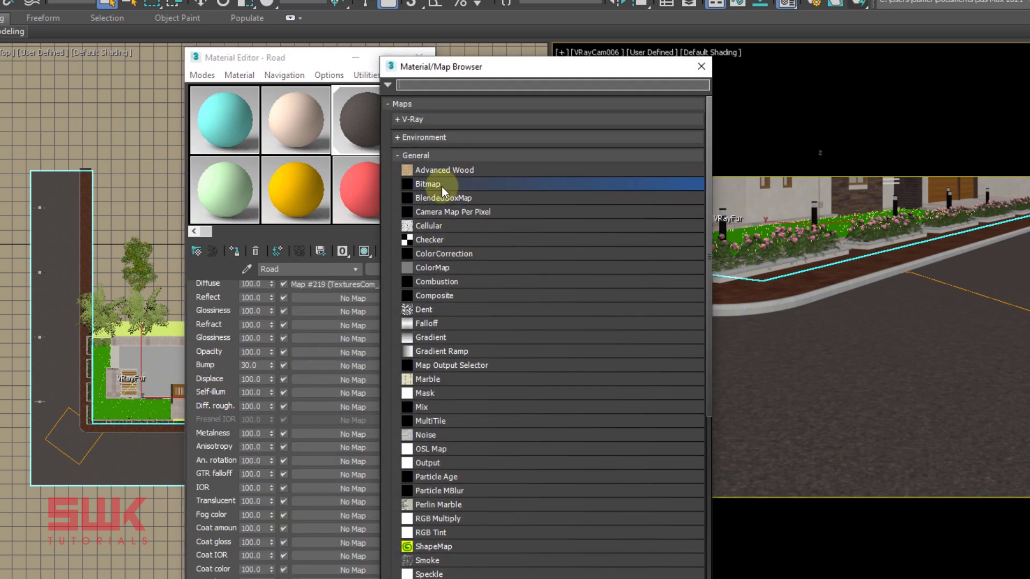
double_click(442, 186)
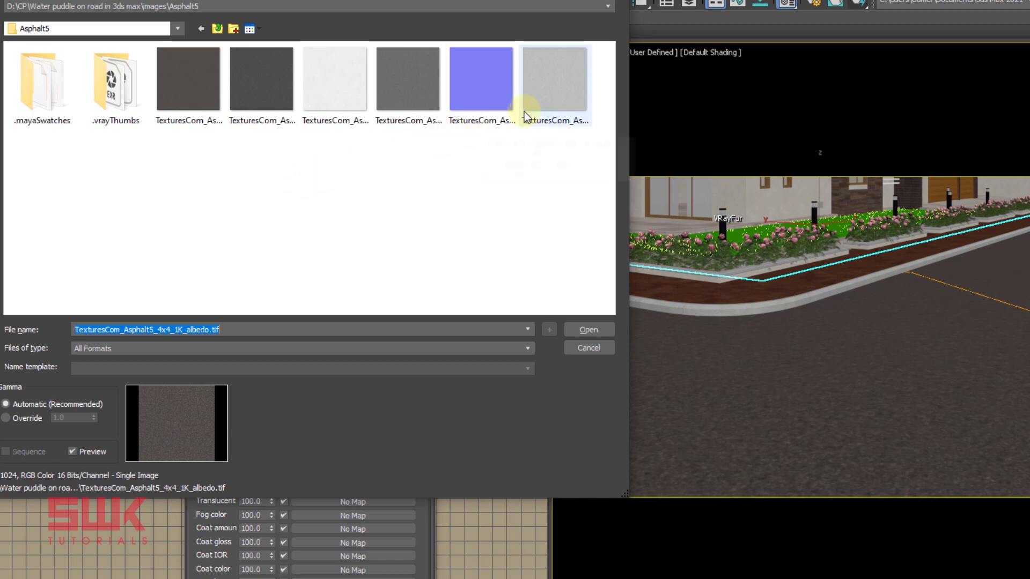
click(534, 101)
click(400, 85)
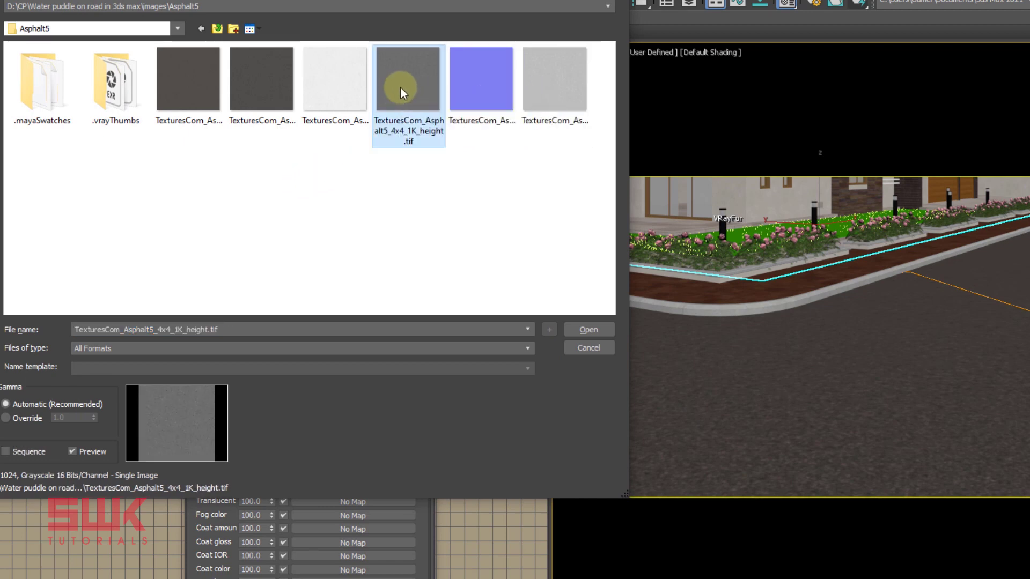
click(582, 329)
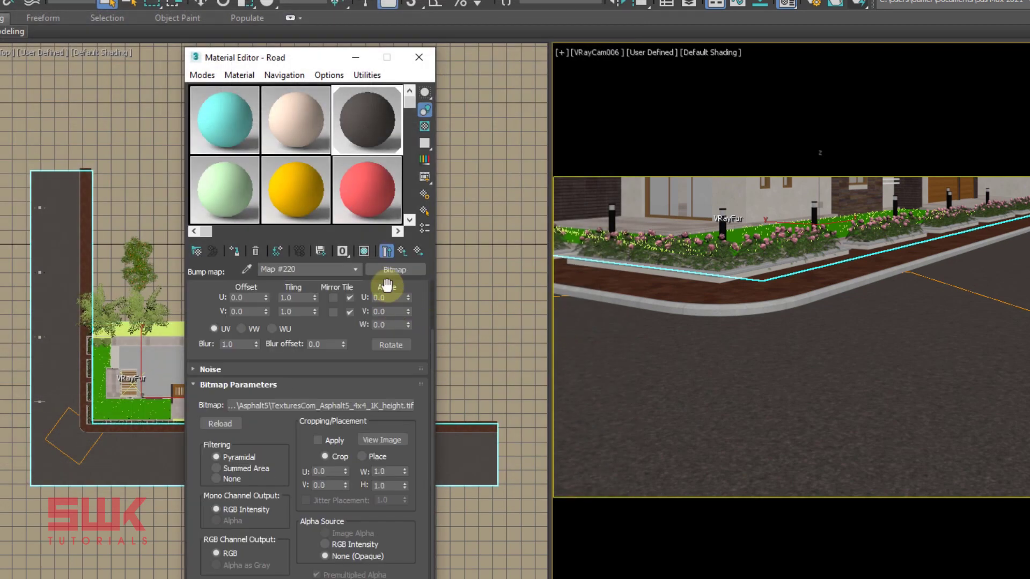
click(387, 251)
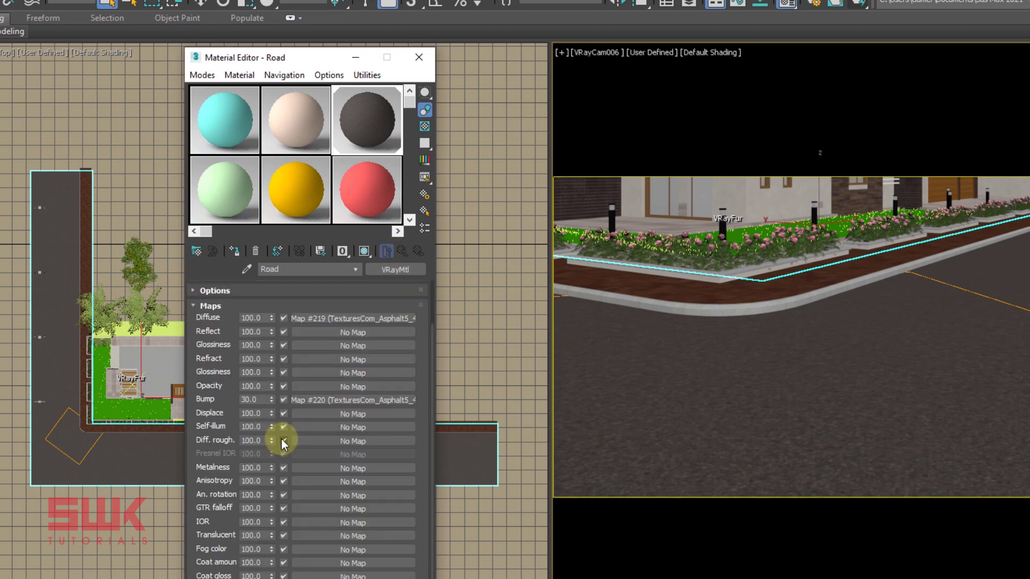
double_click(249, 400)
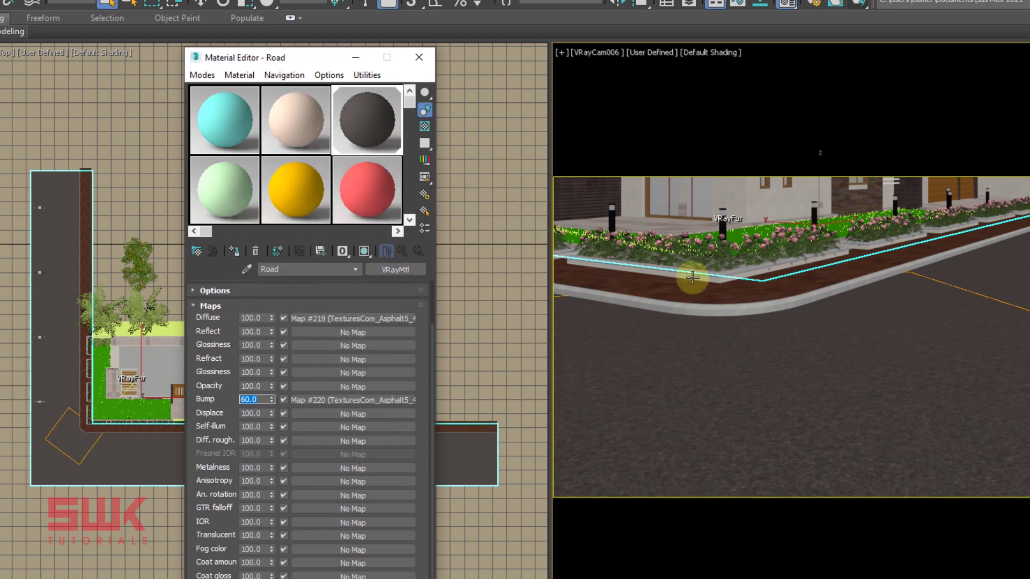
Render the VRayCam006 view and save the result to the V-Ray Frame Buffer history.
right_click(767, 274)
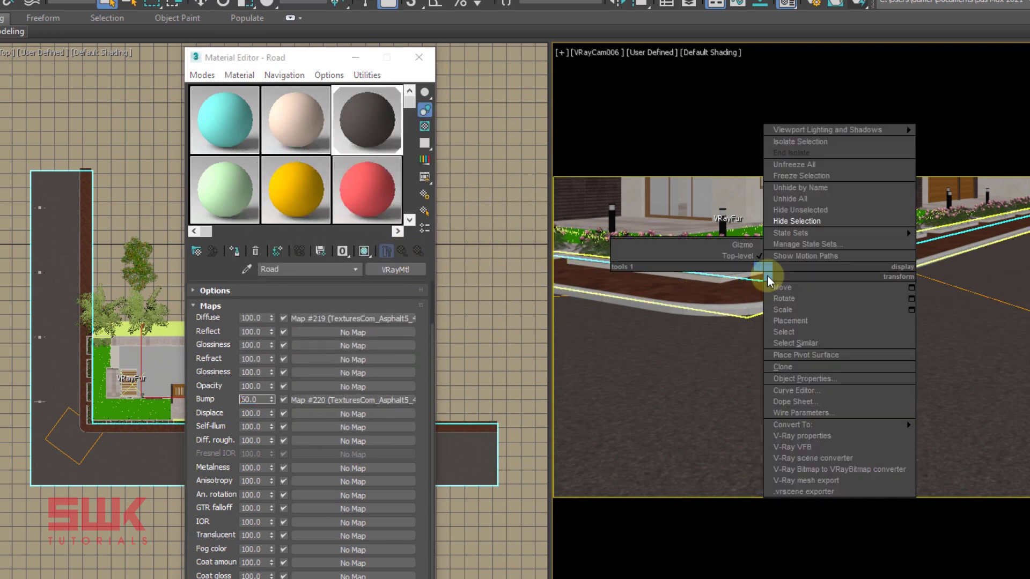
key(Escape)
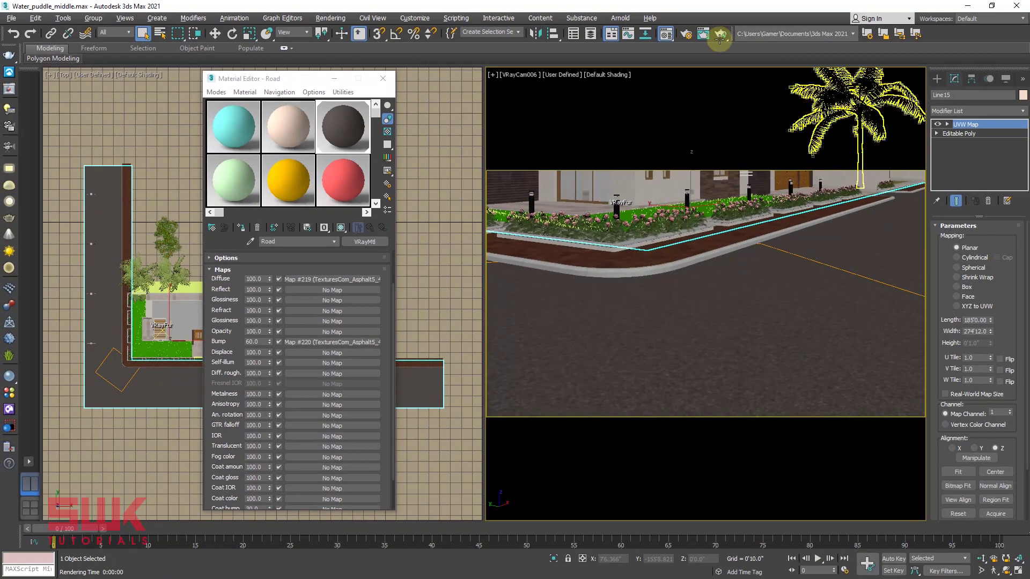
click(787, 21)
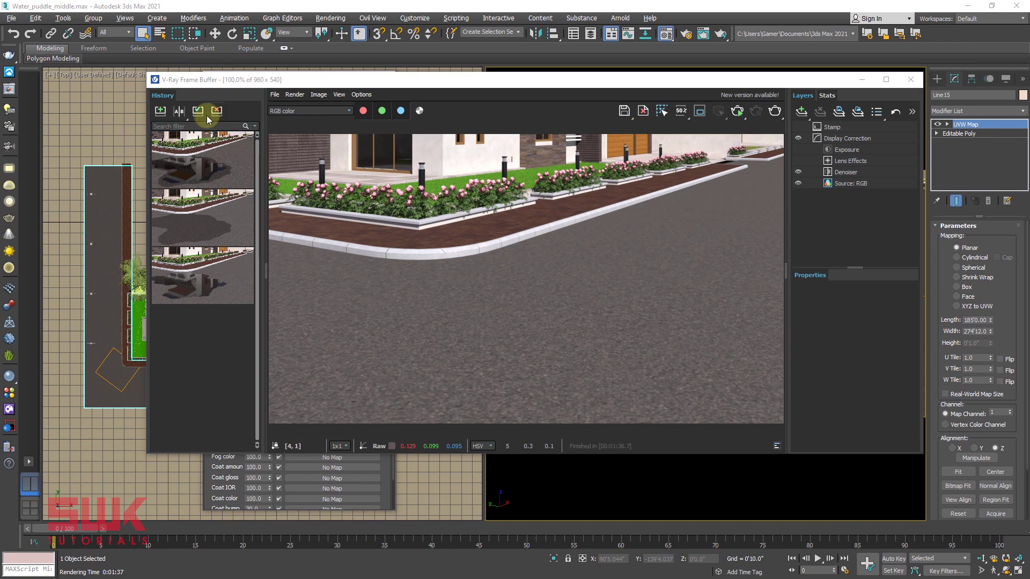
click(160, 111)
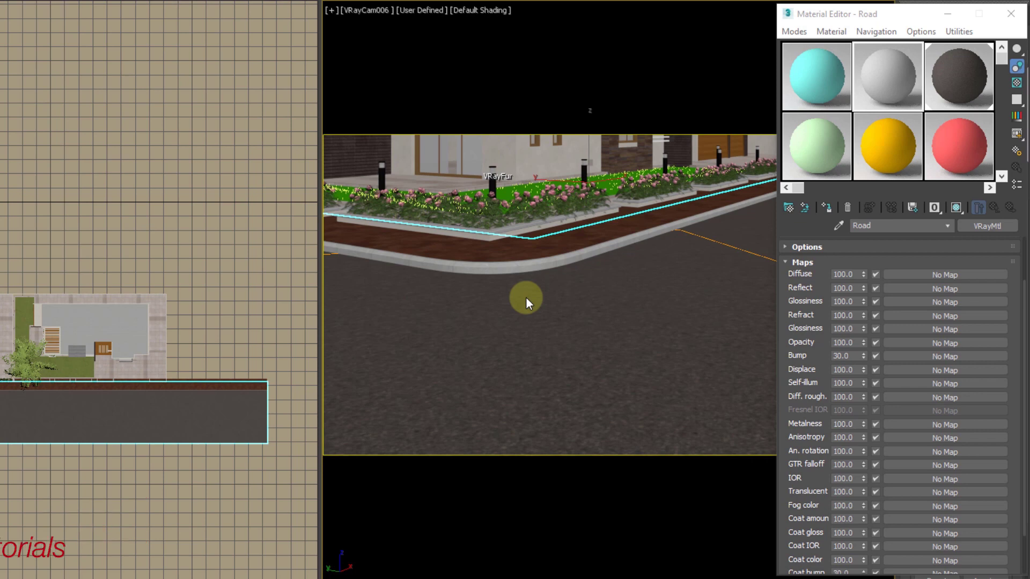
Open diffuse map #219 and enable Color Map in its Output rollout.
click(887, 80)
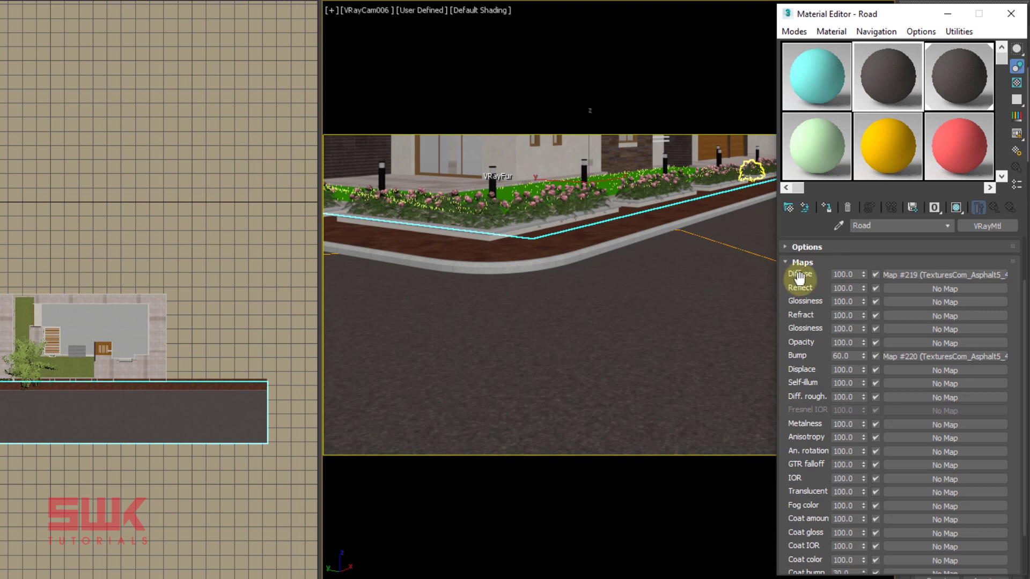
click(900, 273)
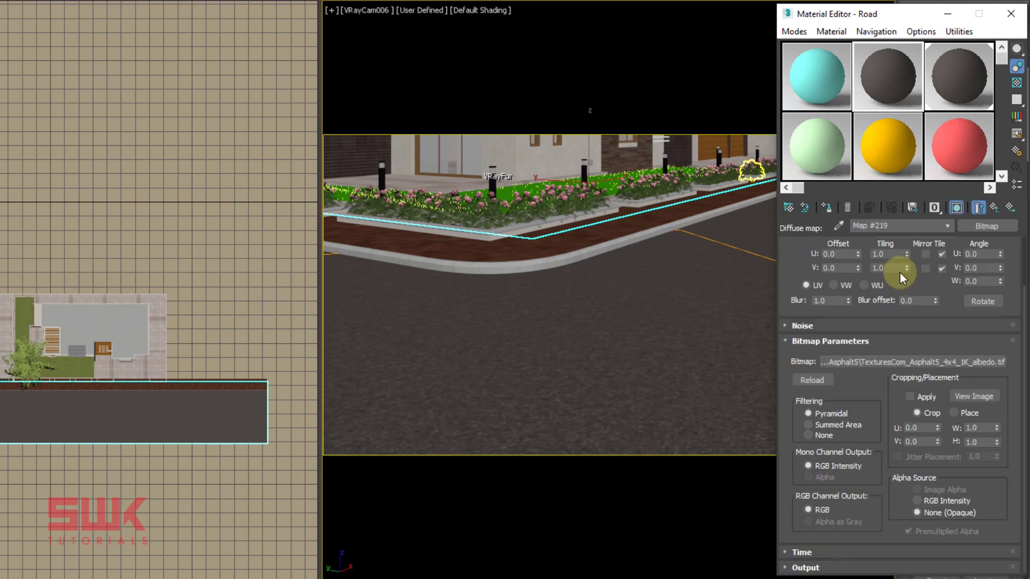
scroll(799, 252, up, 2)
click(799, 246)
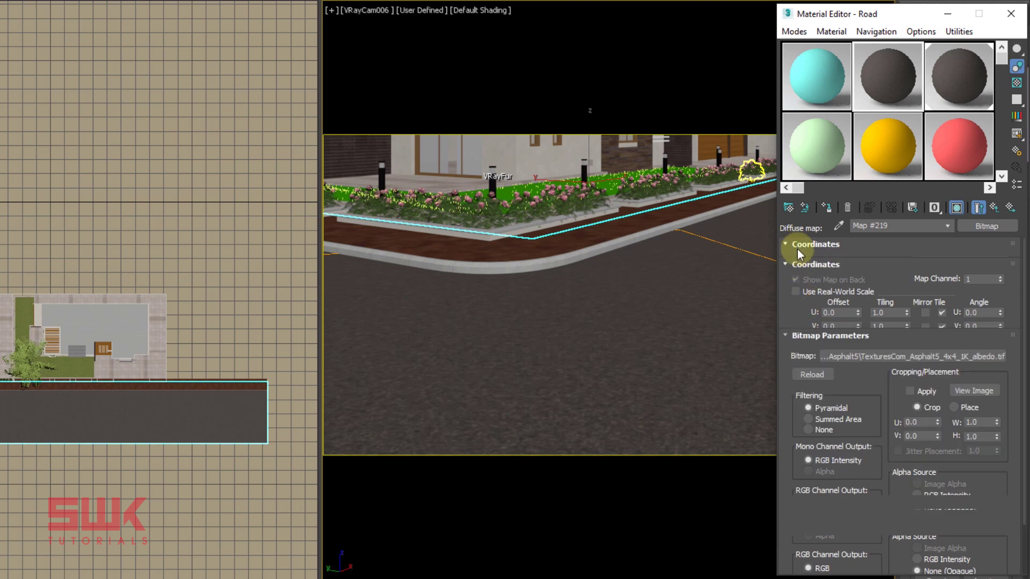
click(795, 275)
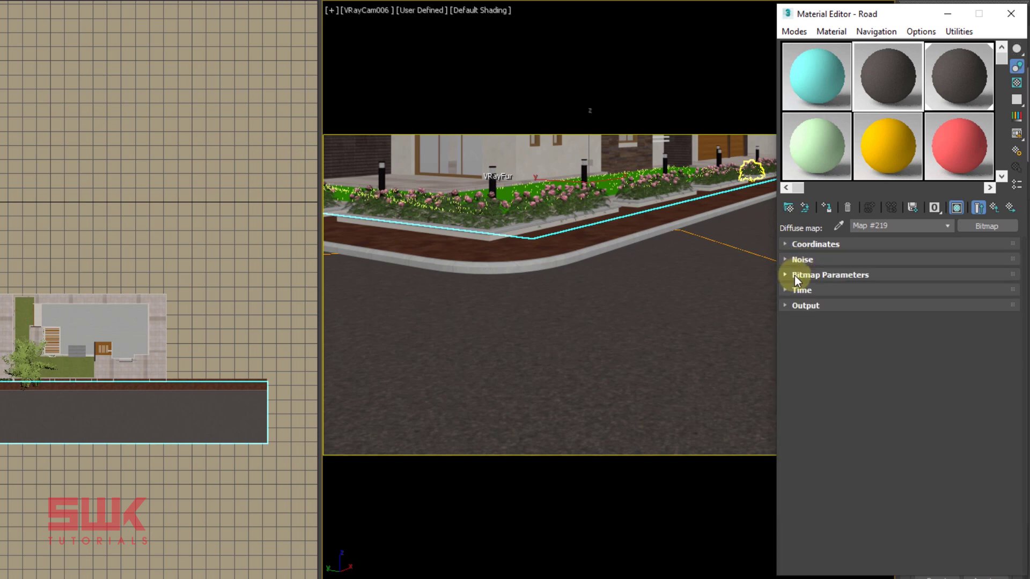
click(801, 305)
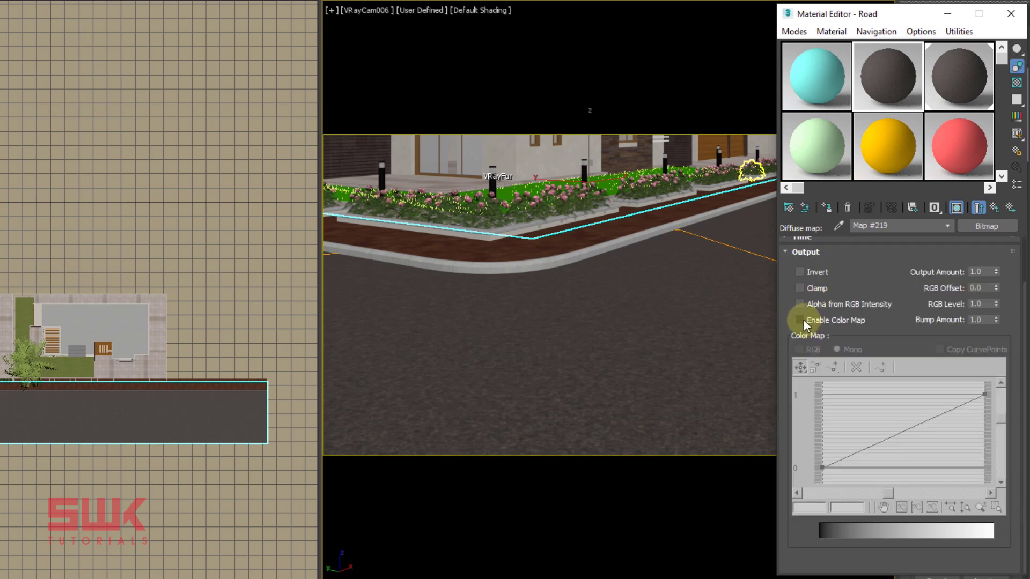
click(799, 320)
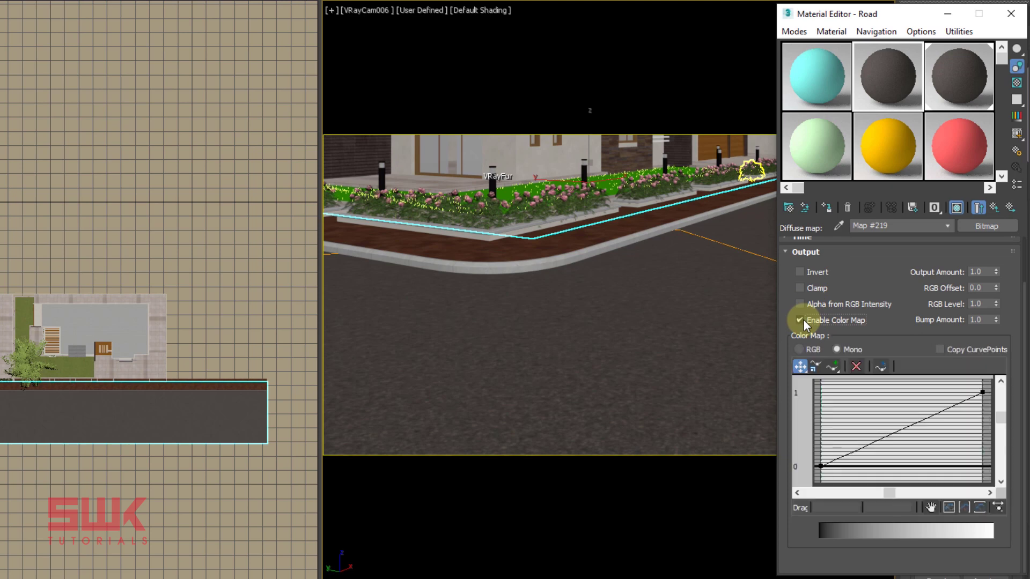
In the enlarged map preview, drag the colour curve's end point nearly to zero.
double_click(896, 88)
drag(424, 192, 647, 199)
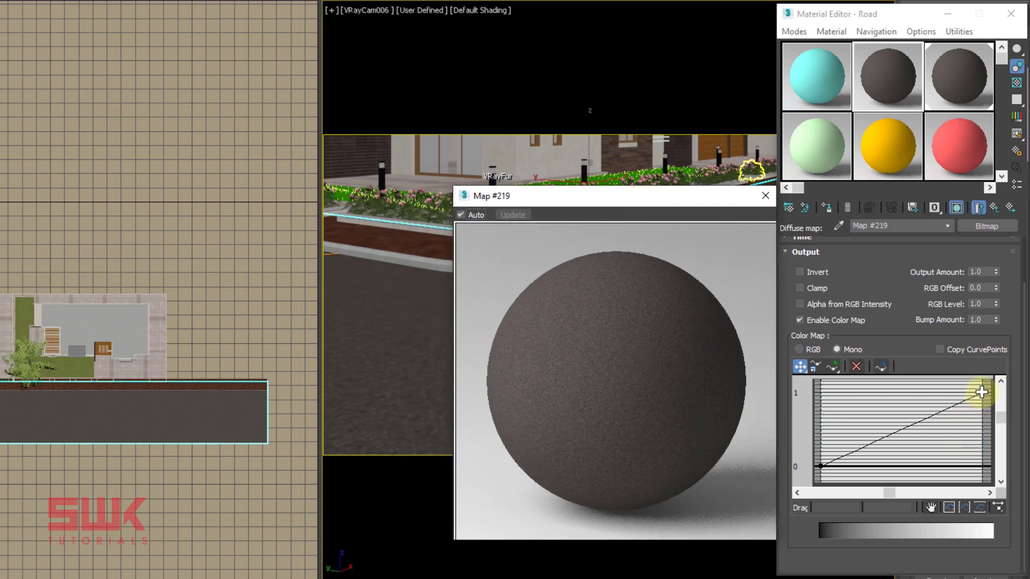
drag(981, 392, 984, 425)
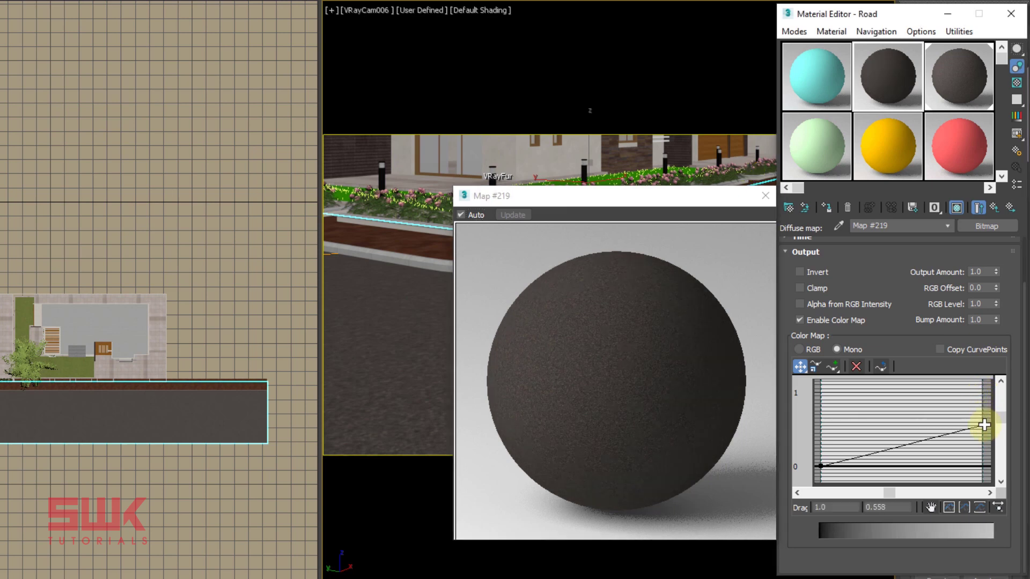
drag(984, 425, 981, 464)
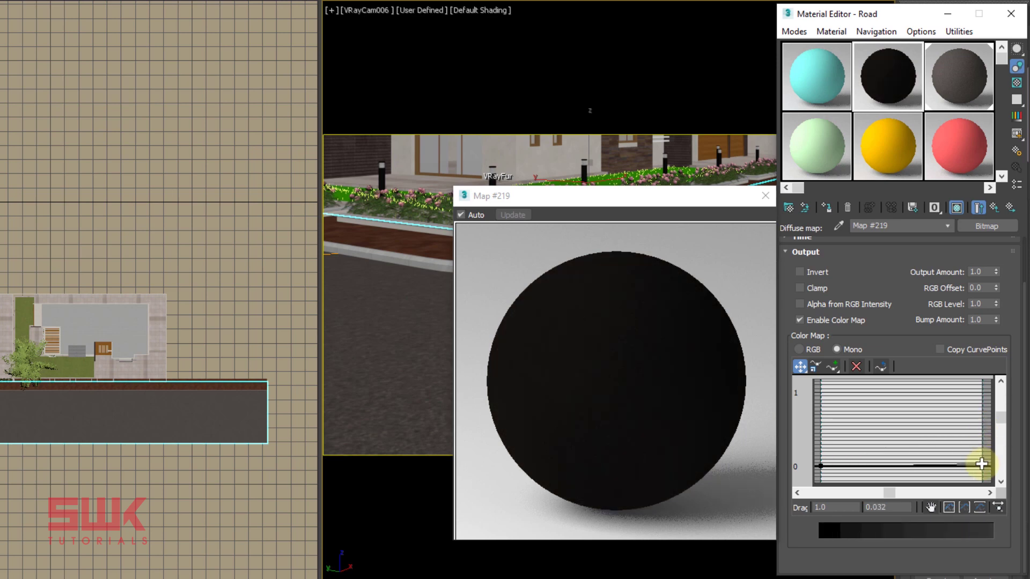
Set the curve end point value to 0.5 and return to the parent material.
double_click(896, 508)
text(0.5)
key(Return)
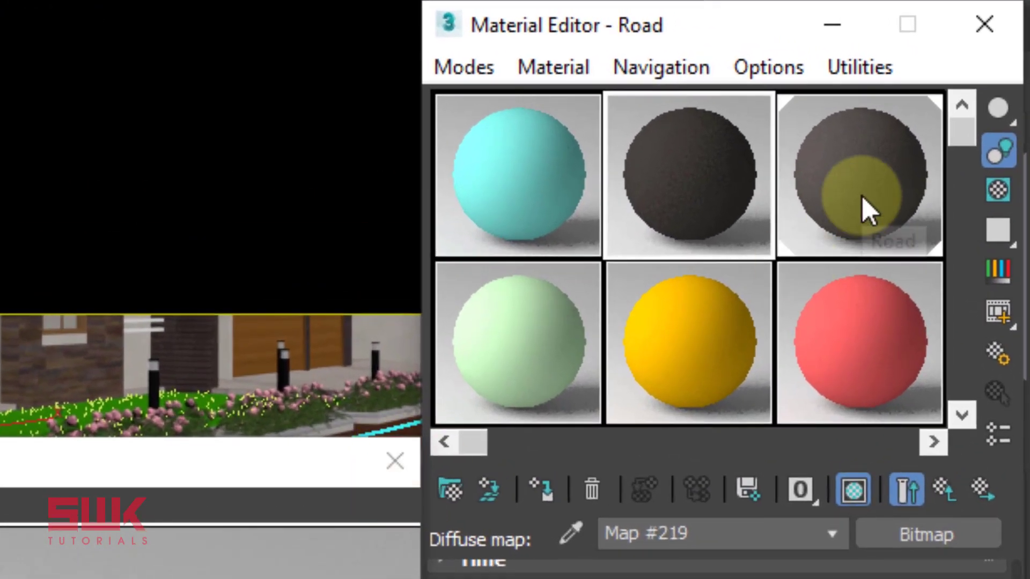
click(378, 455)
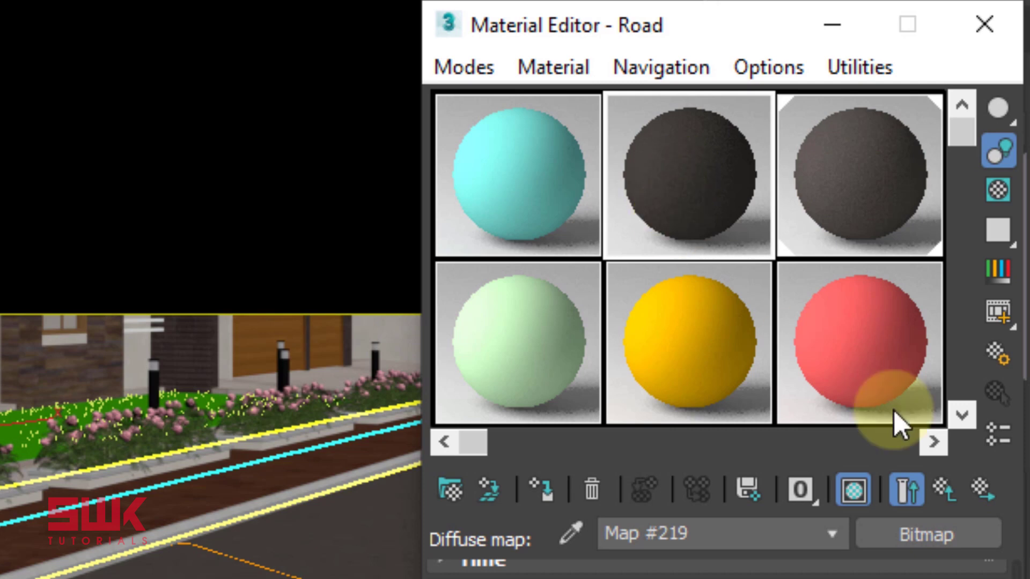
click(939, 494)
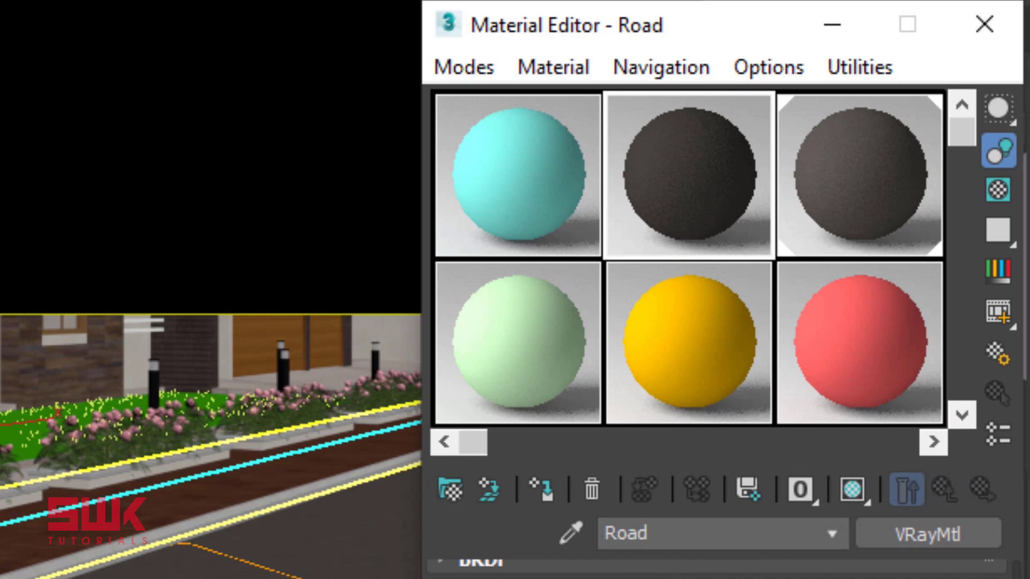
Rename the duplicated asphalt material to 'Wet Road'.
scroll(552, 564, up, 2)
click(552, 566)
drag(662, 536, 484, 535)
text(Wet Ro)
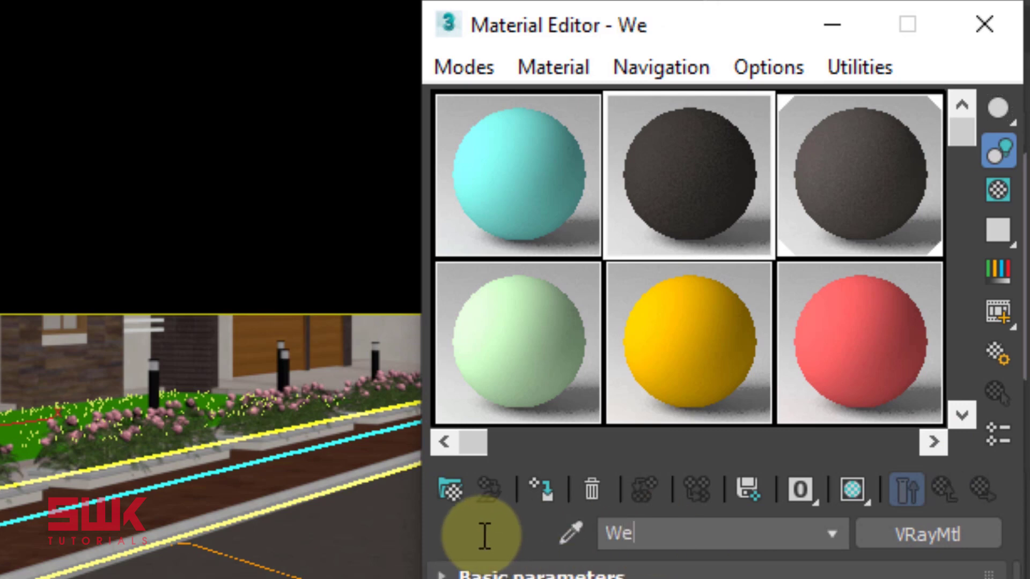
text(ad)
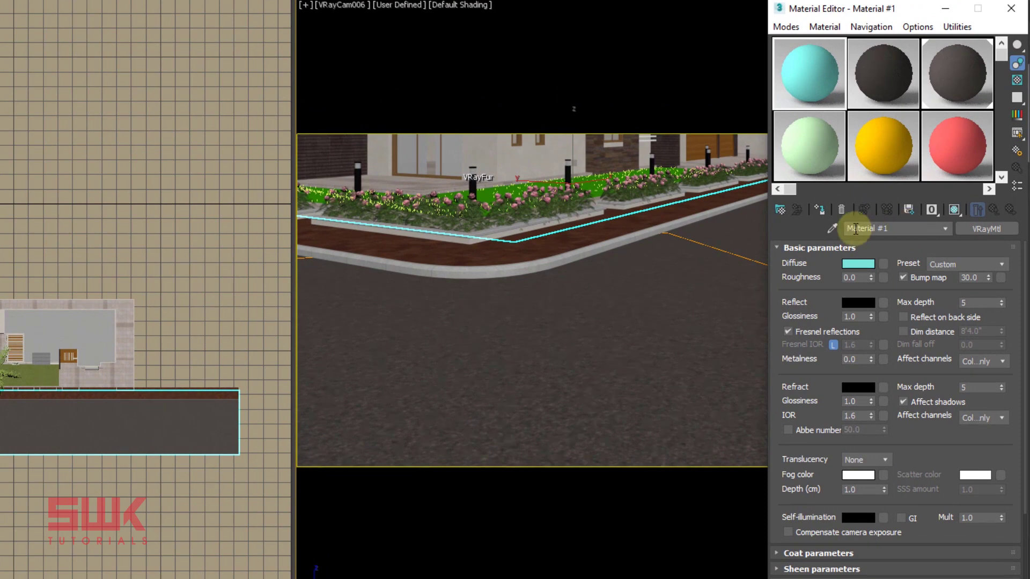
Name Material #1 'Water' and set its diffuse colour to black.
text(Water)
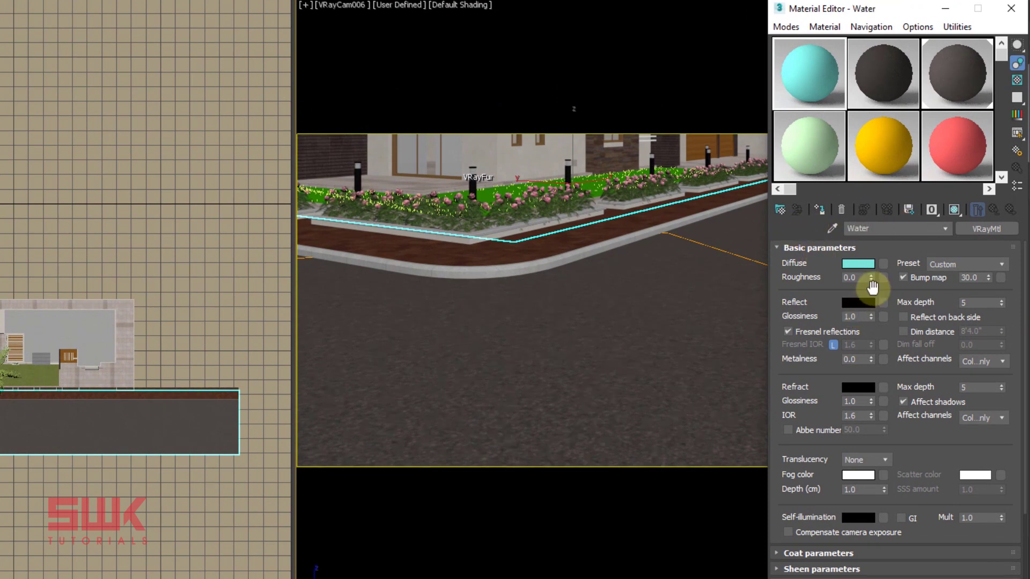
click(848, 263)
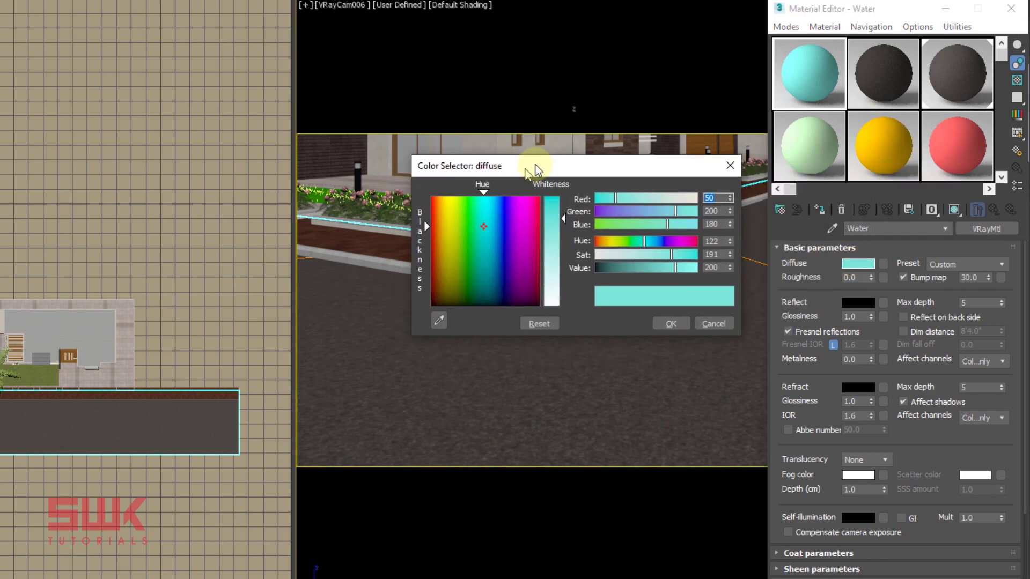
drag(667, 263, 611, 263)
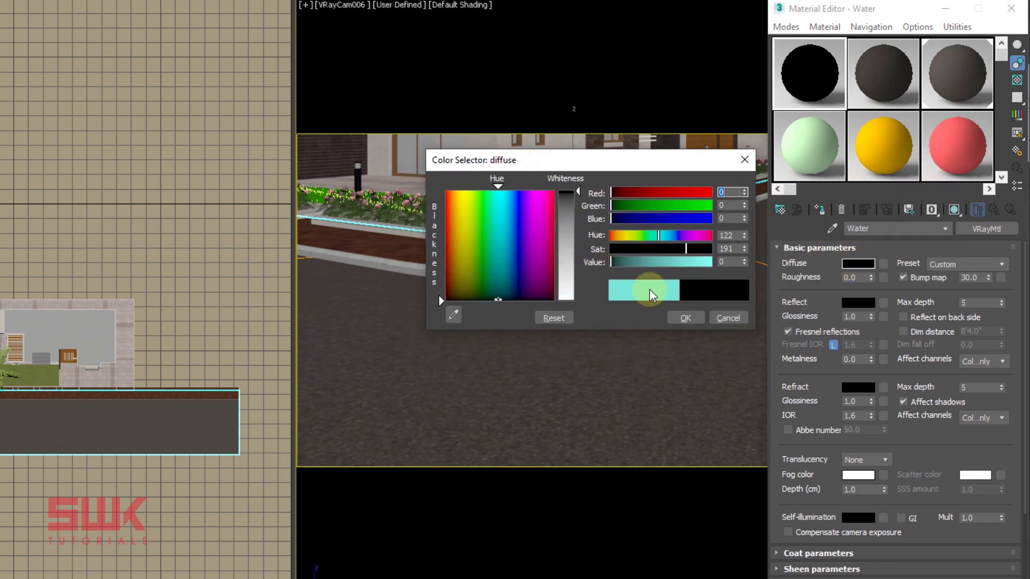
click(684, 318)
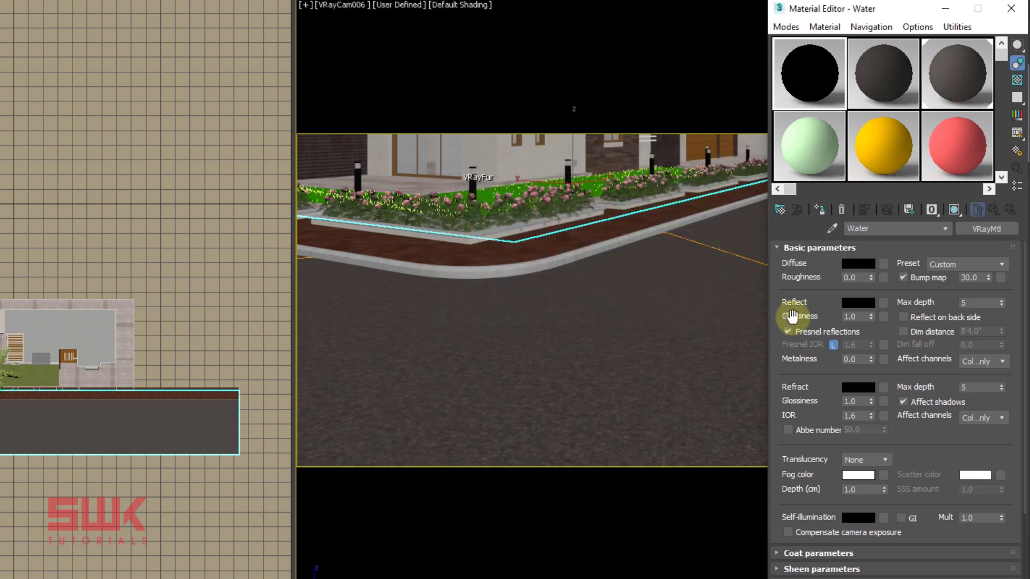
Set Water's reflection colour to white (255) and reflection glossiness to 0.96.
click(847, 303)
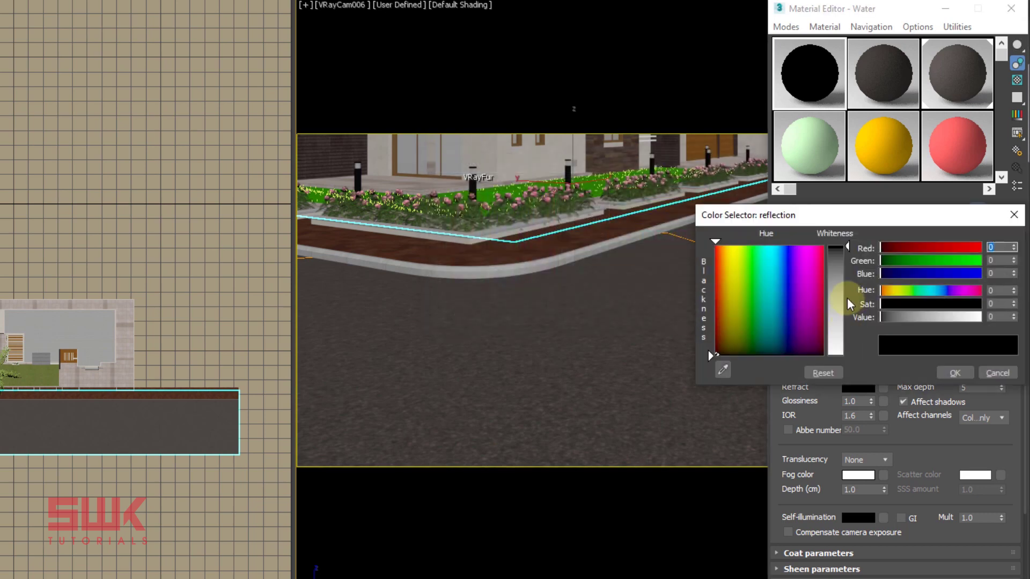
drag(847, 304, 843, 357)
click(954, 373)
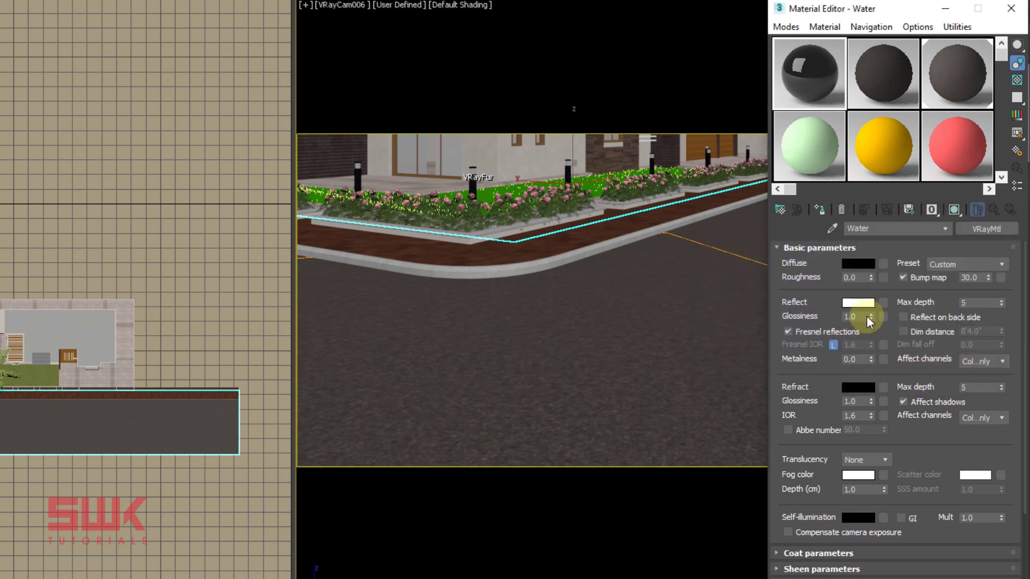
double_click(852, 317)
text(0.96)
key(Return)
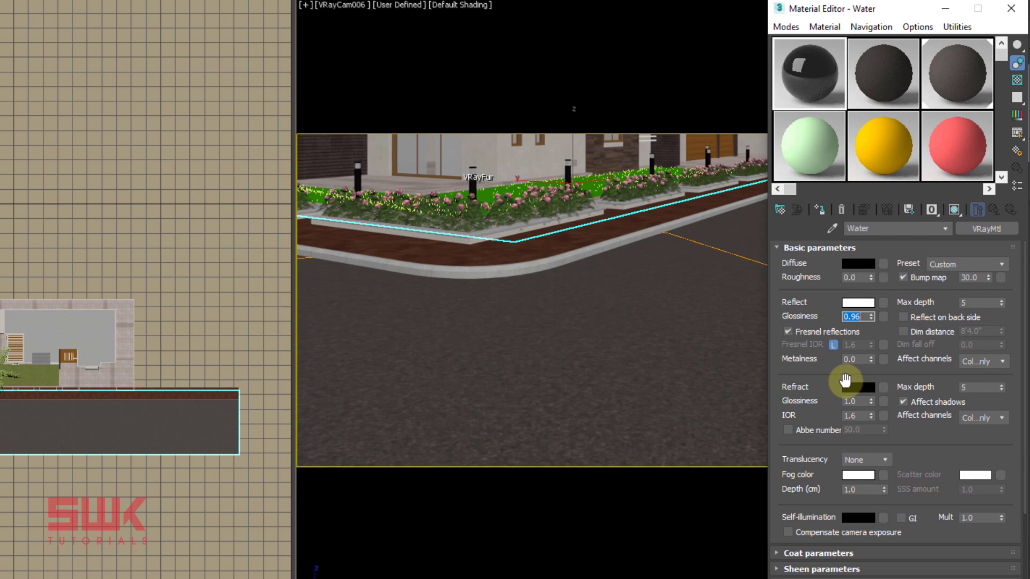
click(583, 351)
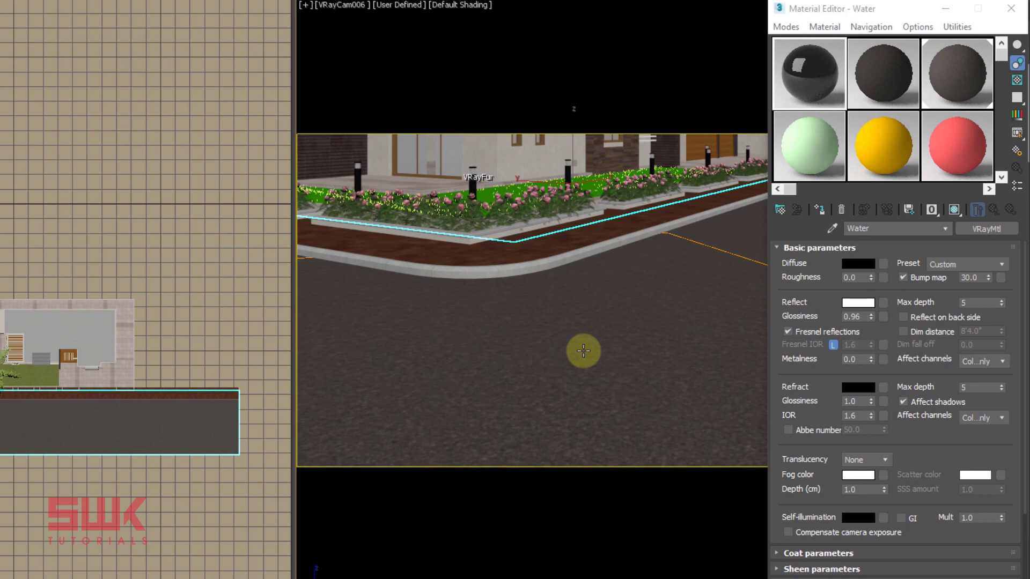
Make Material #9 a VRayBlendMtl and assign it, shown in viewport, to the selected road.
click(657, 196)
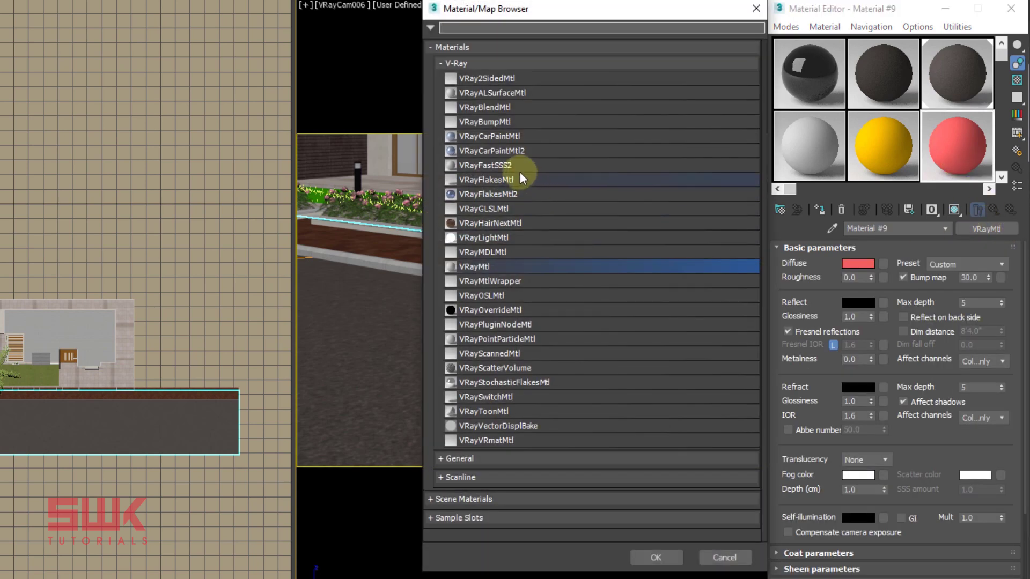
click(495, 107)
double_click(494, 107)
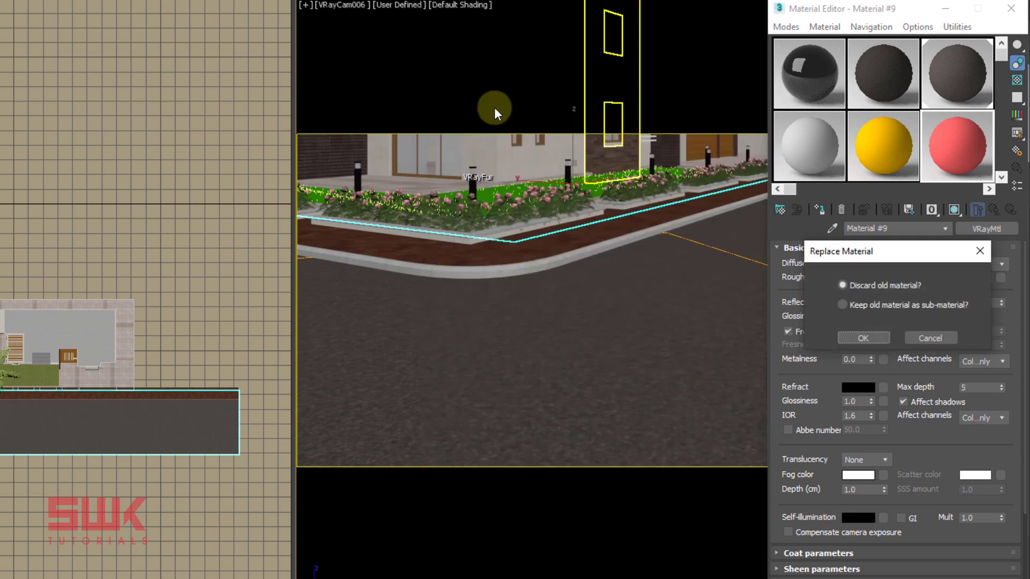
click(871, 337)
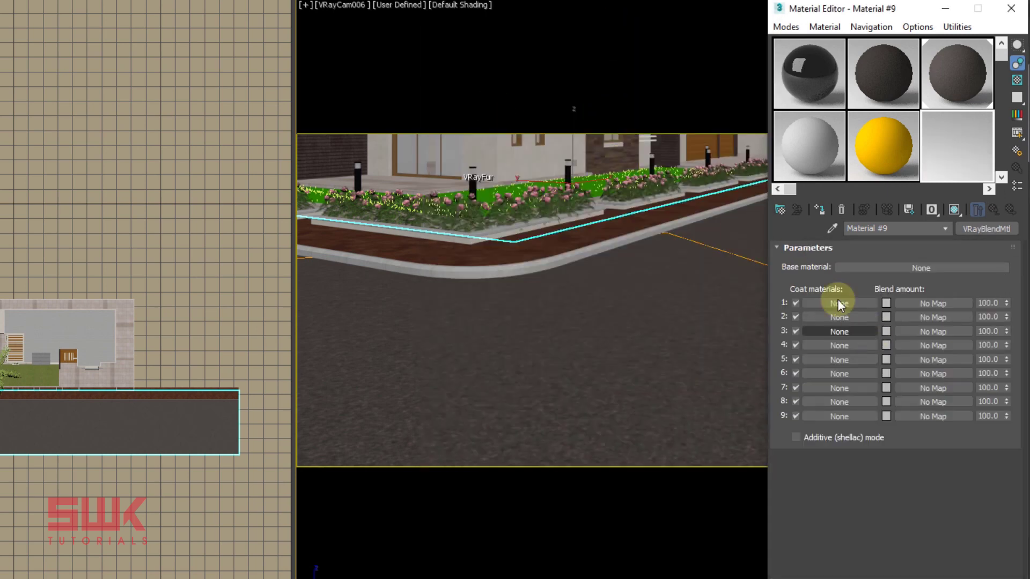
click(819, 211)
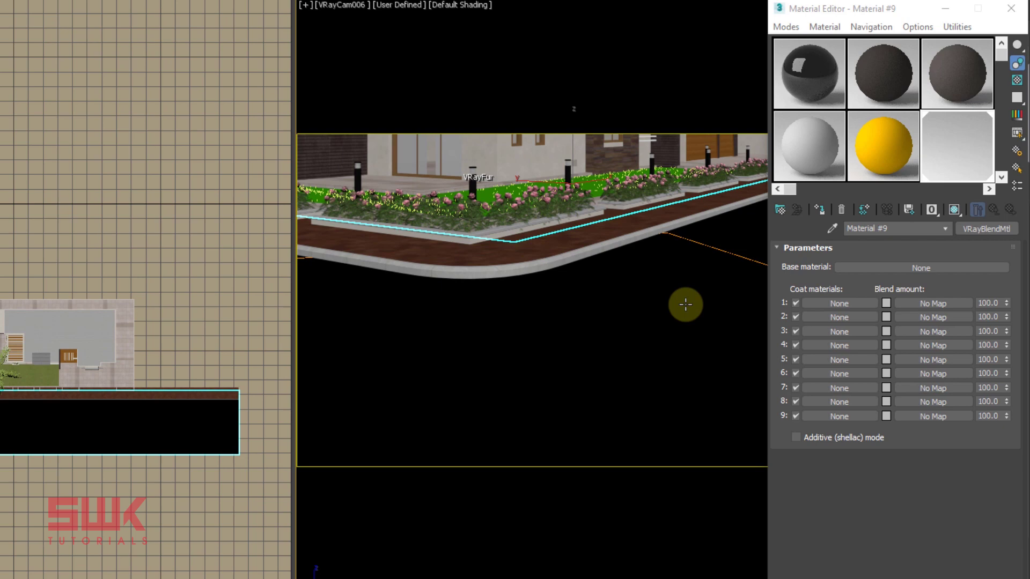
click(686, 304)
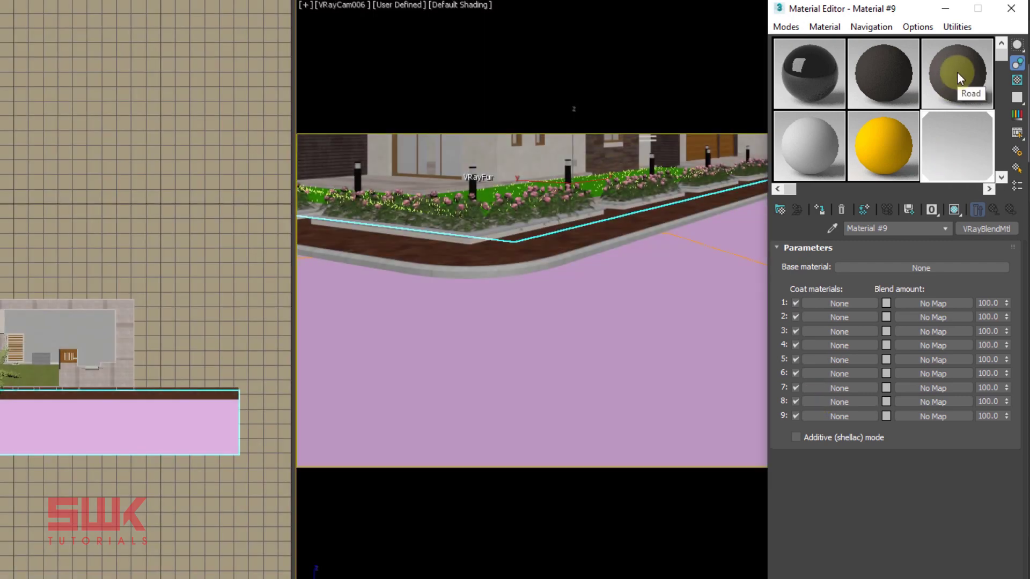
Instance Road as the blend's base, Wet Road as coat 1 and Water as coat 2.
drag(958, 77, 840, 268)
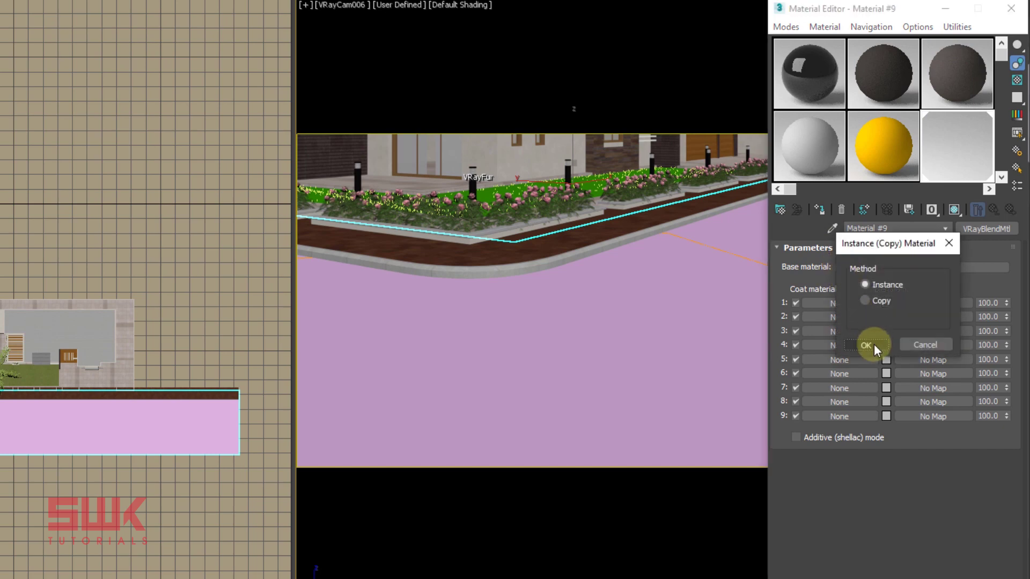
click(874, 343)
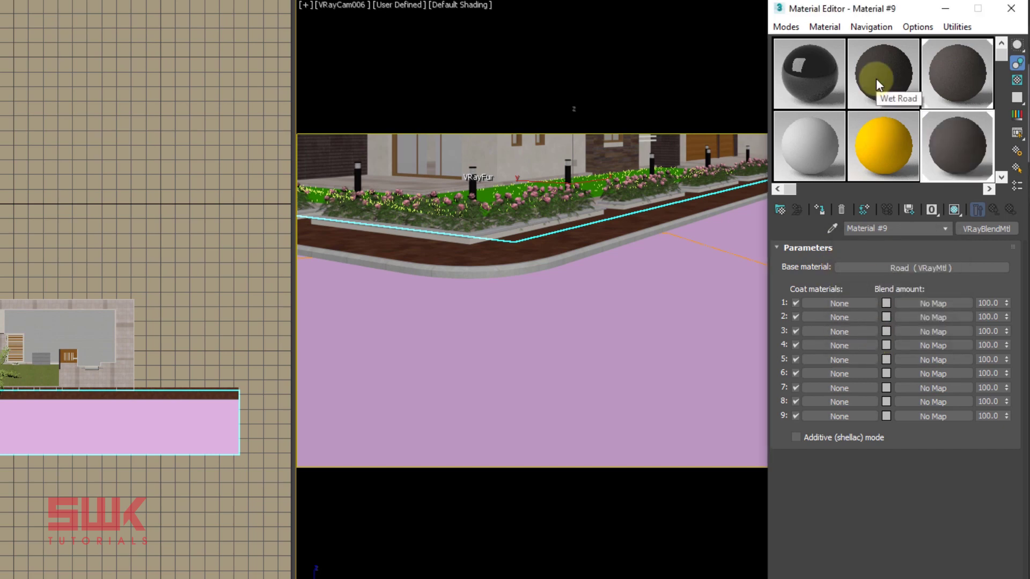
drag(877, 78, 820, 304)
click(857, 340)
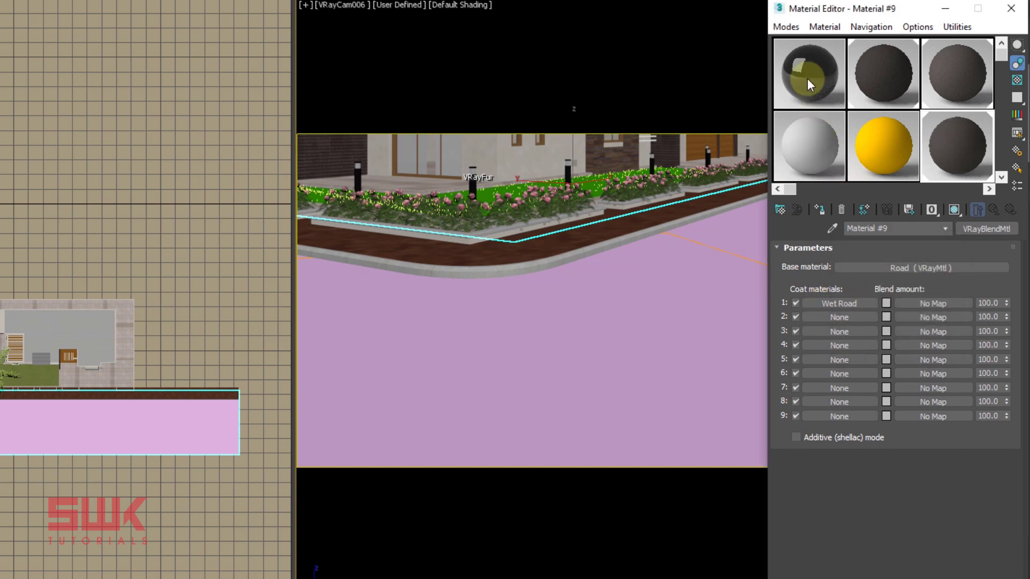
drag(808, 140, 822, 320)
click(857, 346)
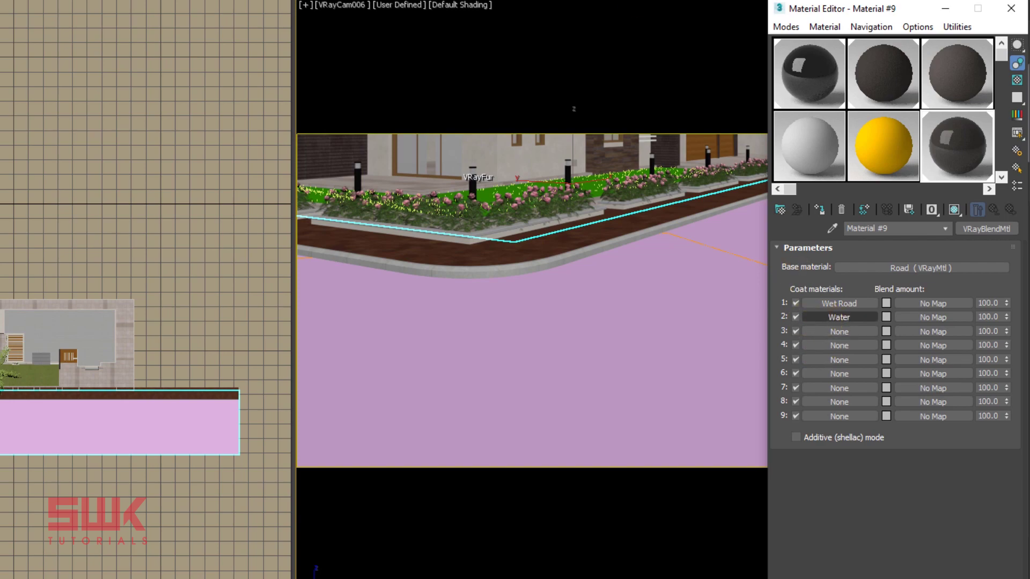
Render the active camera view with Shift+Q to check the road blend.
key(shift+q)
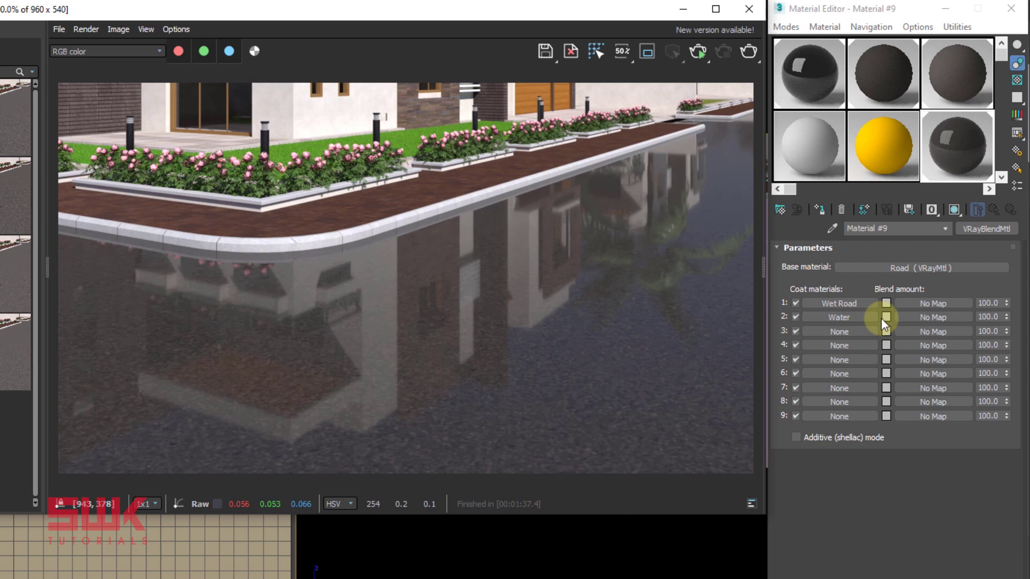
click(883, 318)
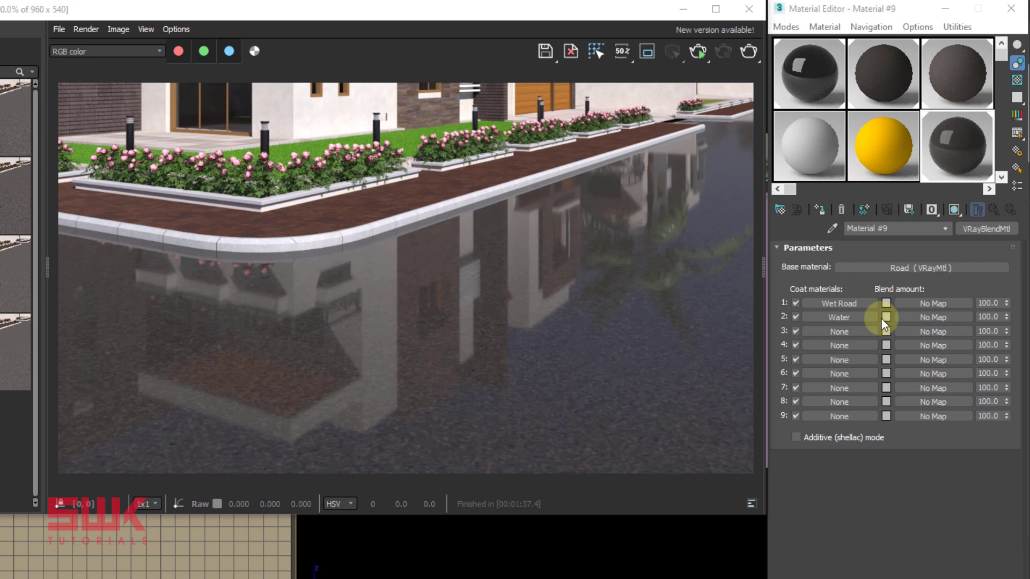
Set the Water coat's blend colour swatch to black.
click(883, 319)
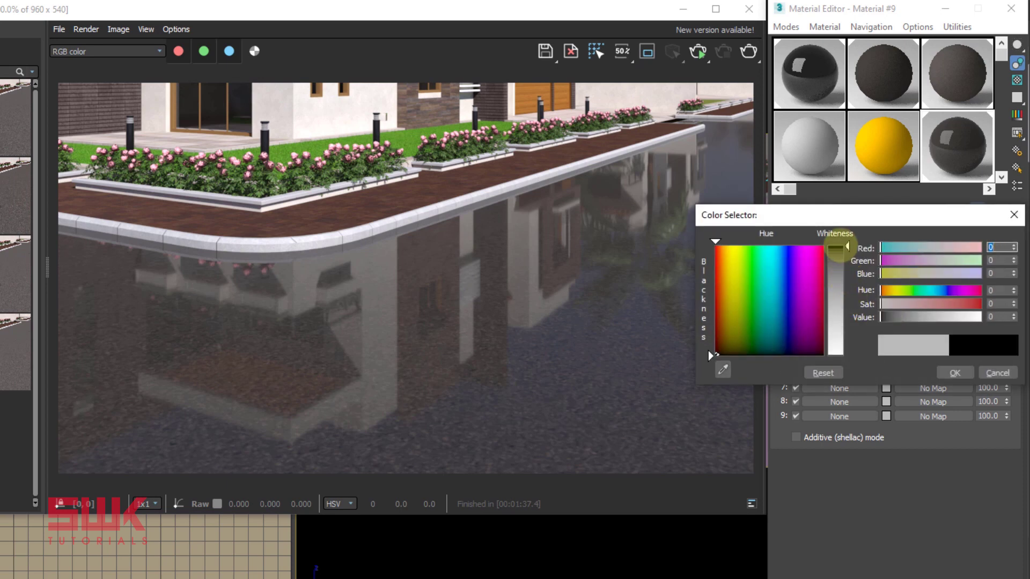
click(708, 350)
click(951, 371)
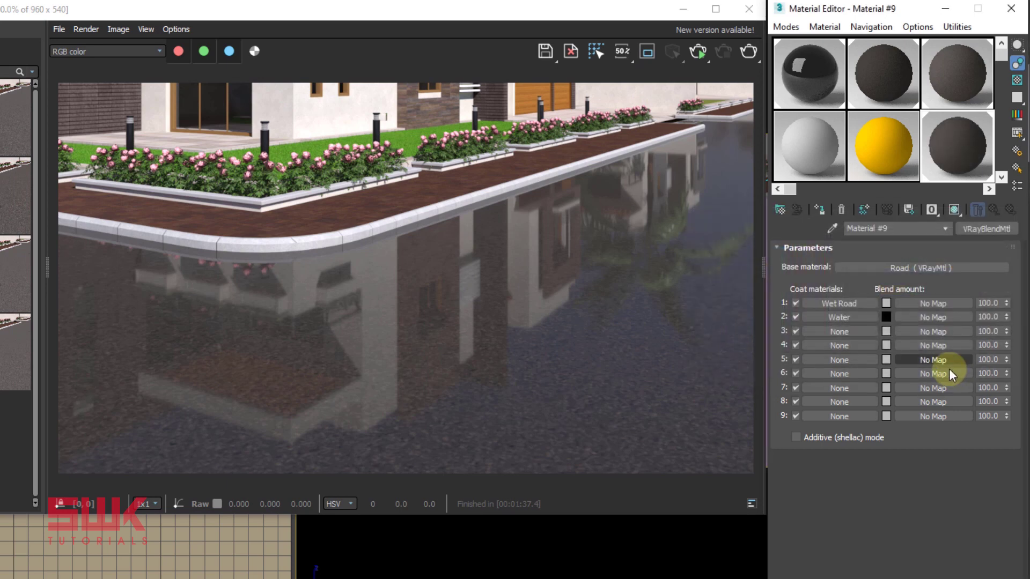
Load water_puddle texture_map.psd as the bitmap mask for the Water coat's blend.
click(914, 317)
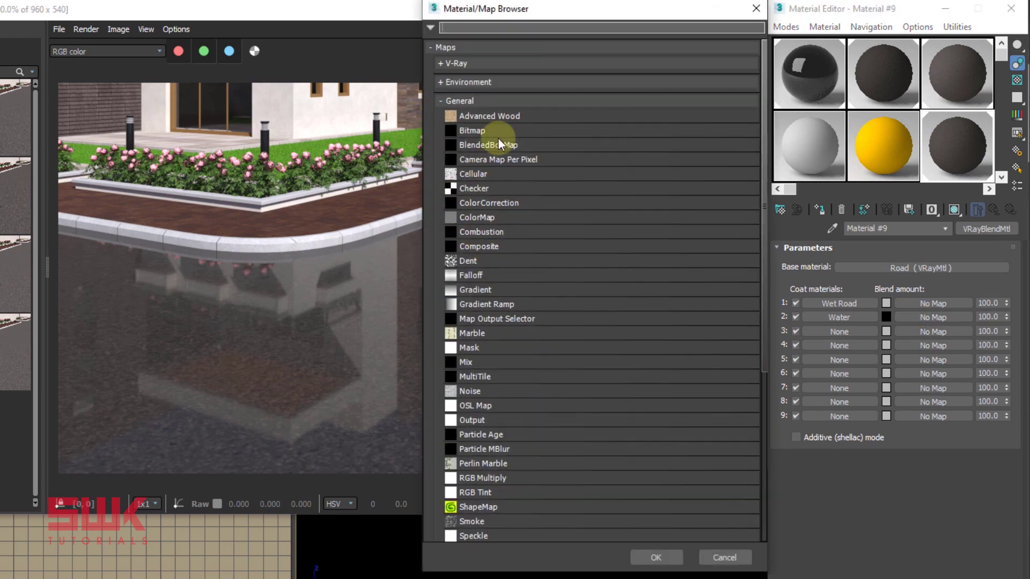
double_click(495, 130)
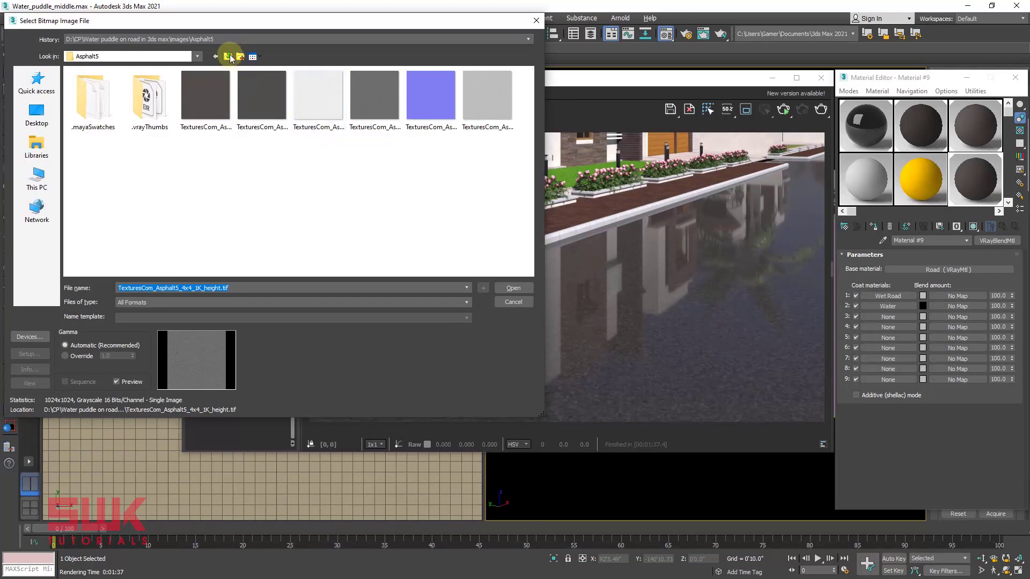
click(227, 57)
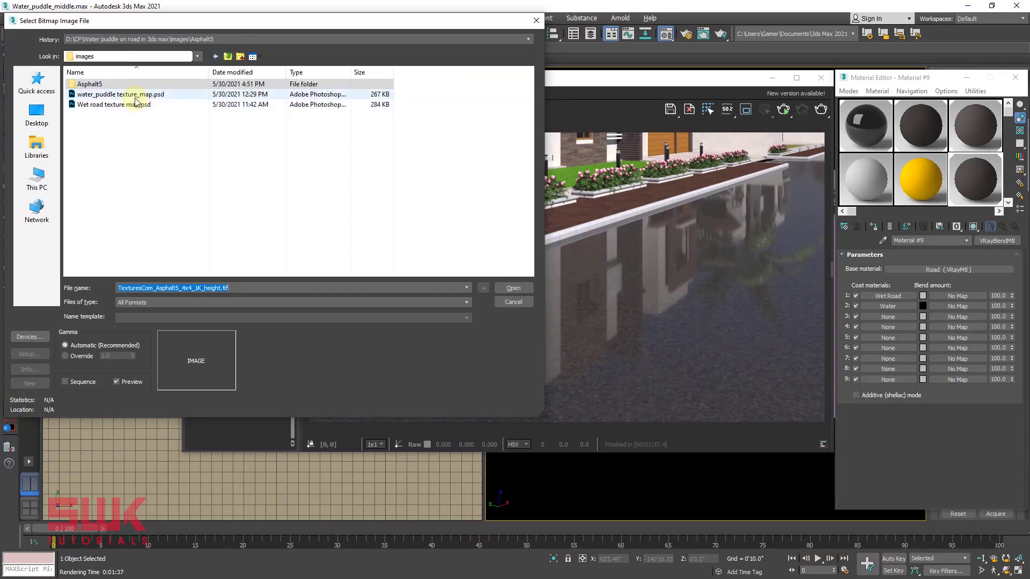
click(135, 96)
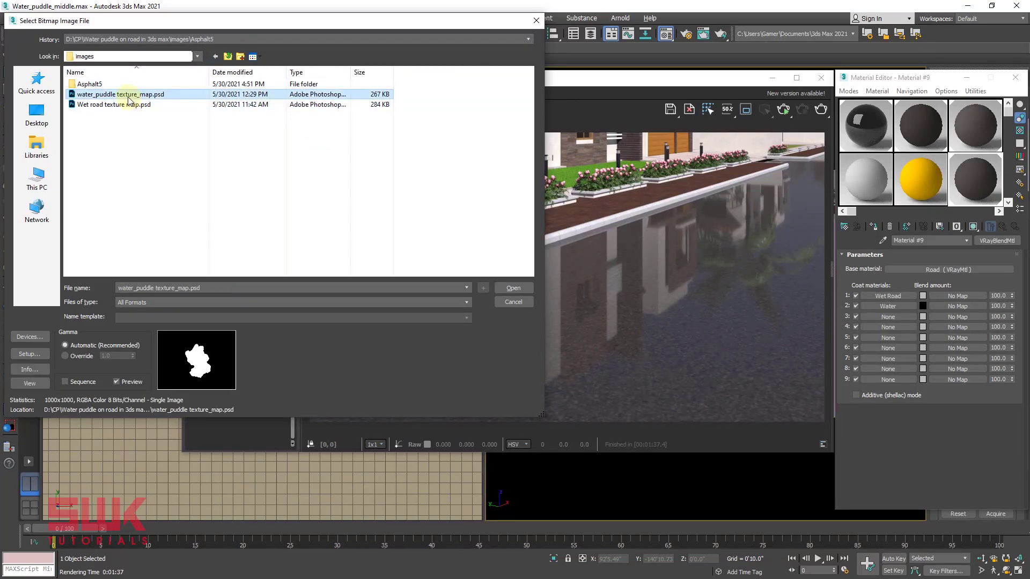
click(512, 288)
click(240, 307)
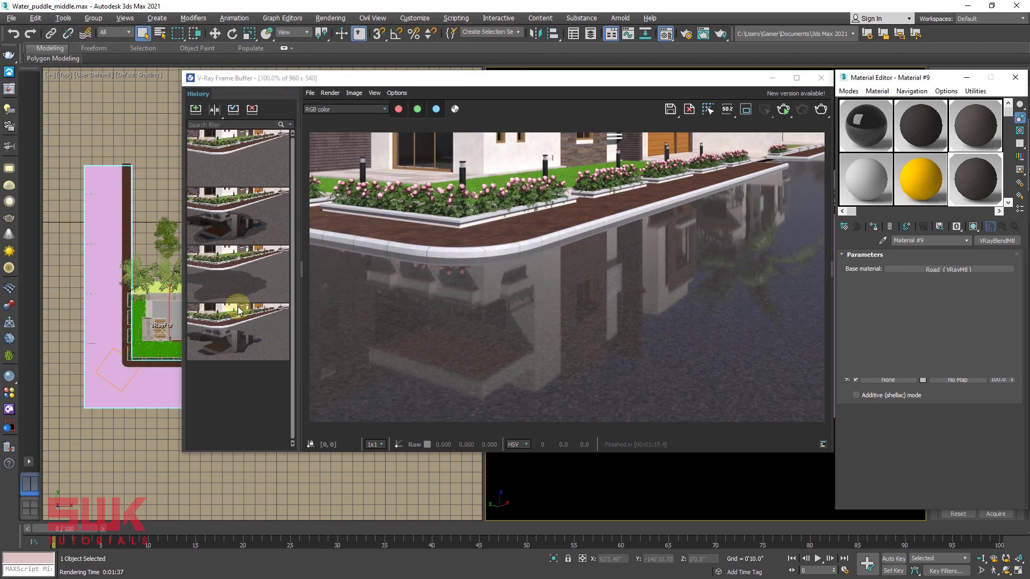
click(820, 109)
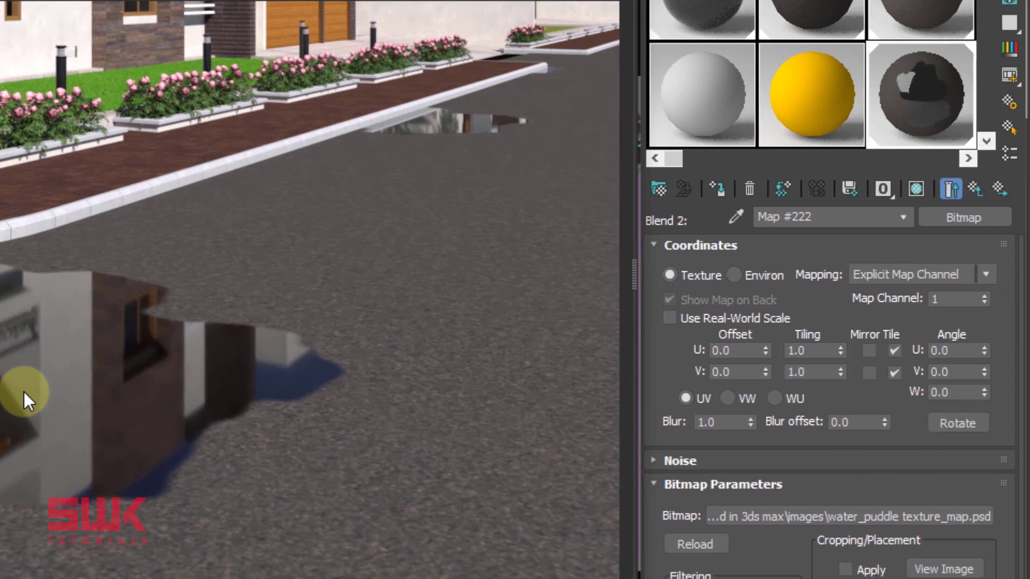
Turn off U and V tiling on the puddle bitmap and return to the blend material.
click(893, 349)
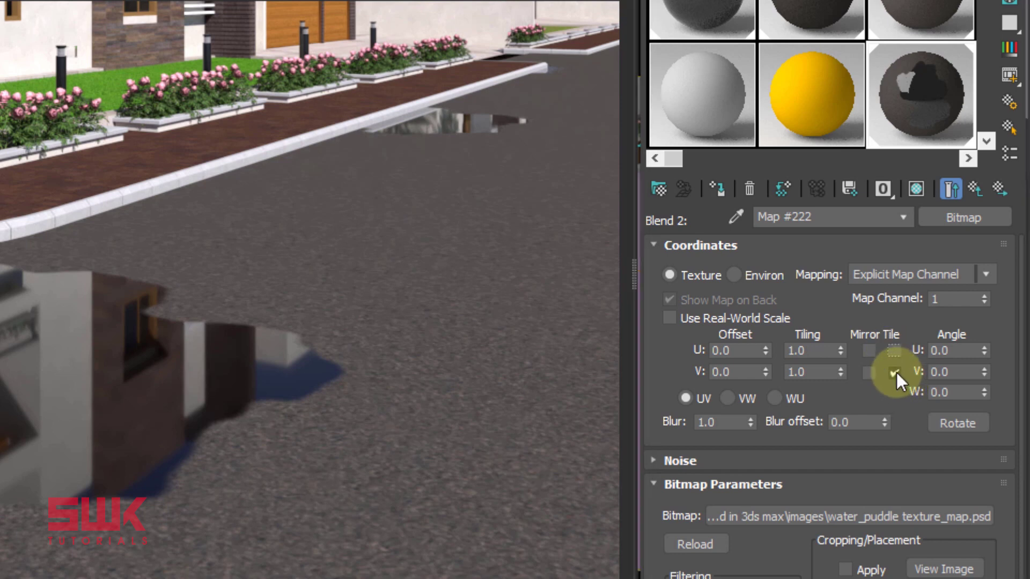
click(895, 372)
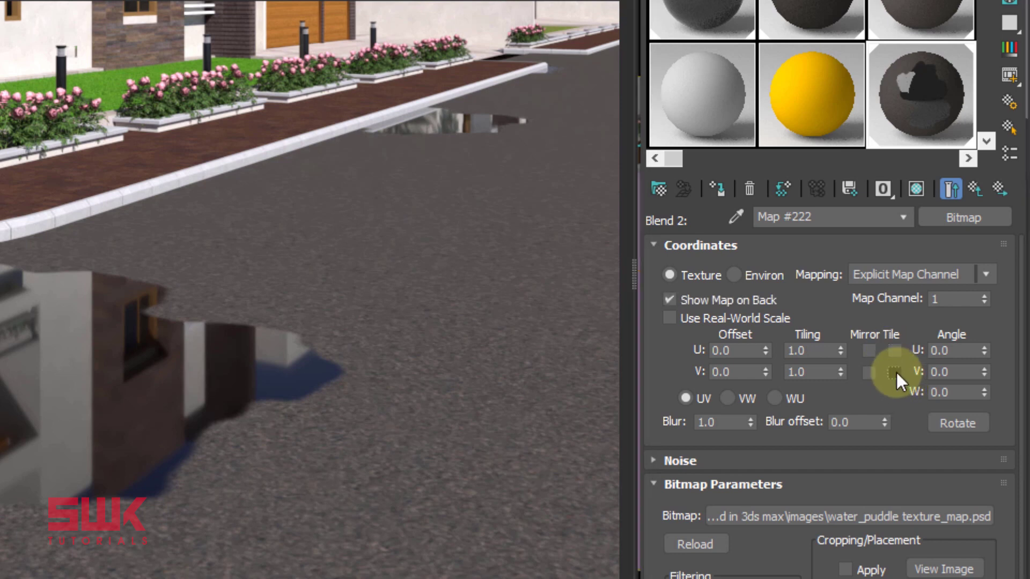
click(972, 189)
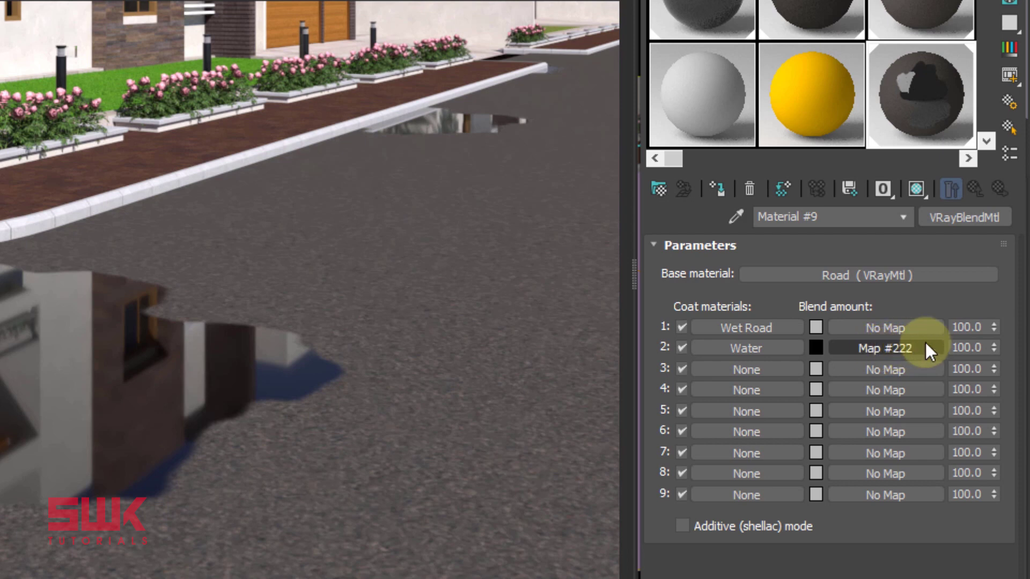
Set the Water coat's blend amount to 85.
double_click(966, 348)
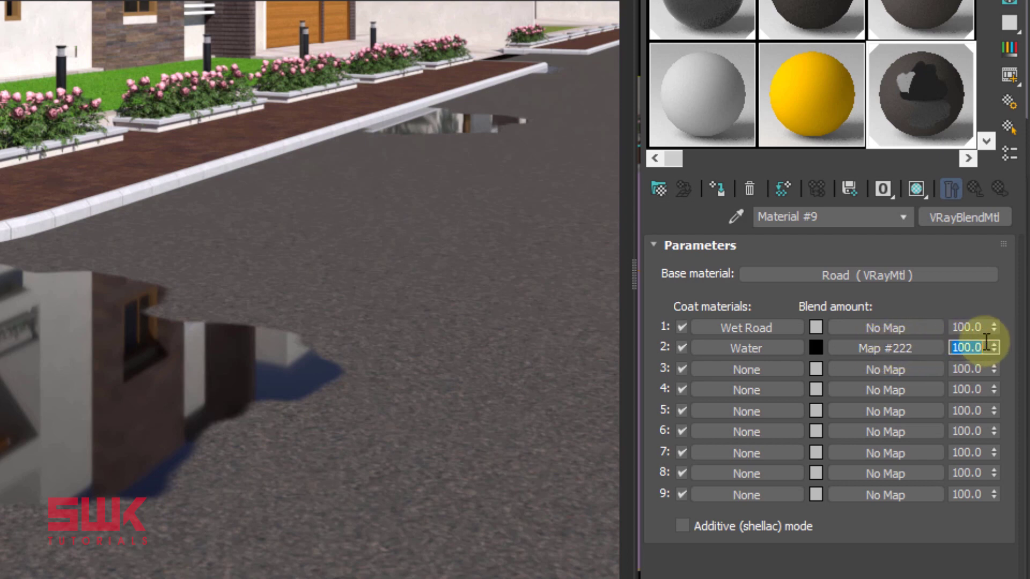
text(85)
key(Return)
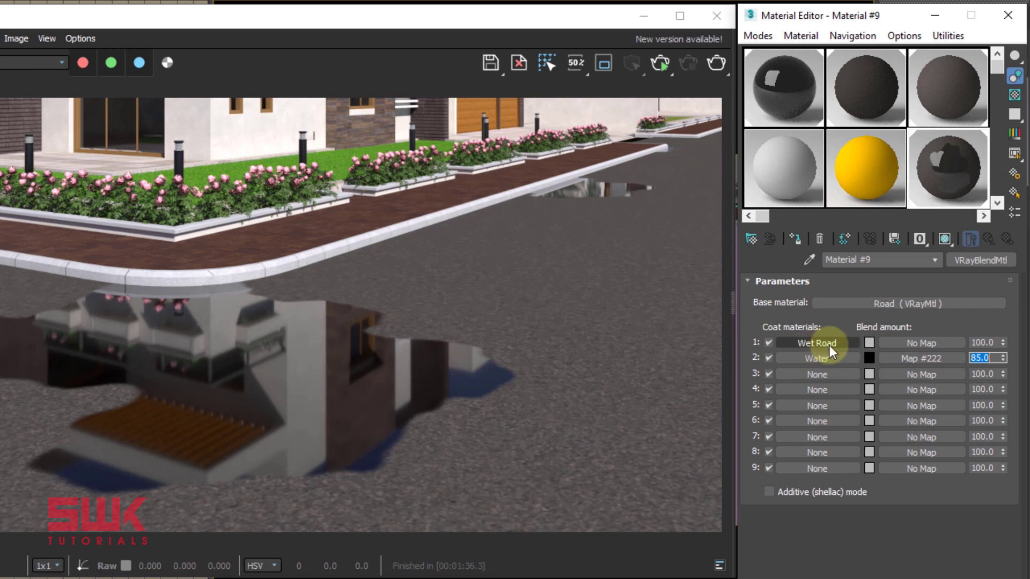
Re-render the scene and compare it against the previous history render with the A/B divider.
click(717, 62)
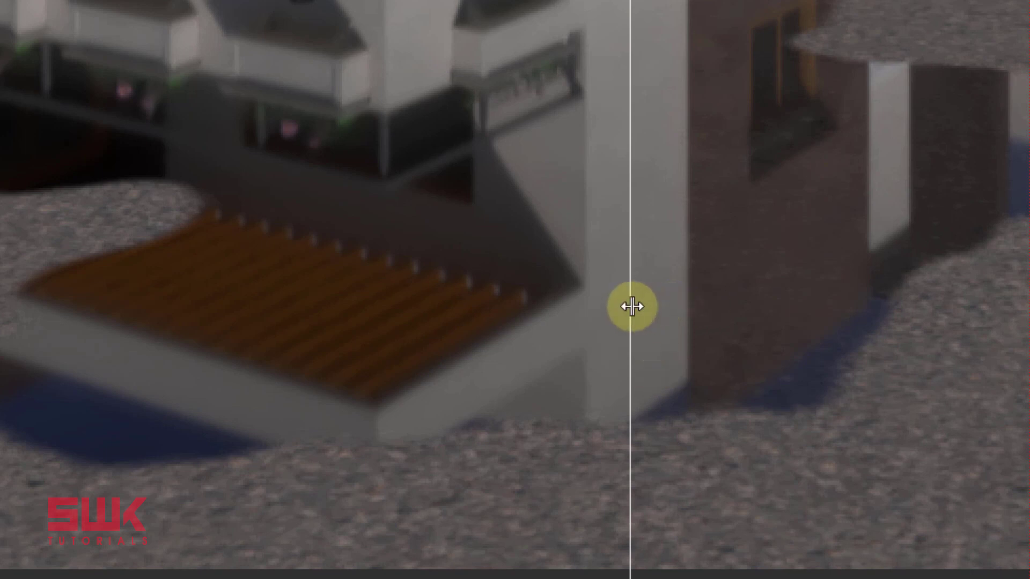
drag(631, 306, 601, 301)
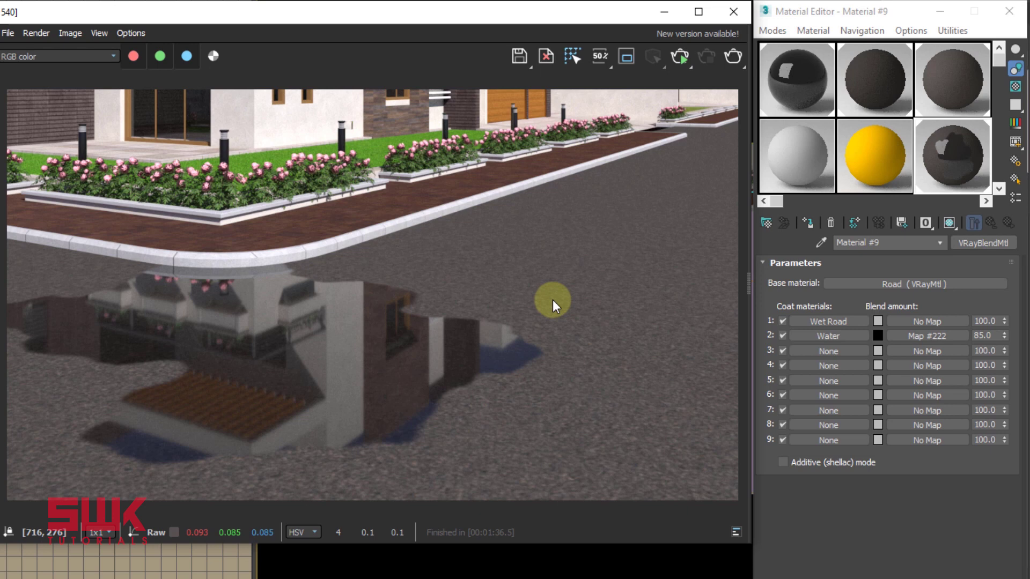
Set Wet Road's blend colour to black and mask it with Wet road texture map.psd, Tile unchecked.
click(878, 321)
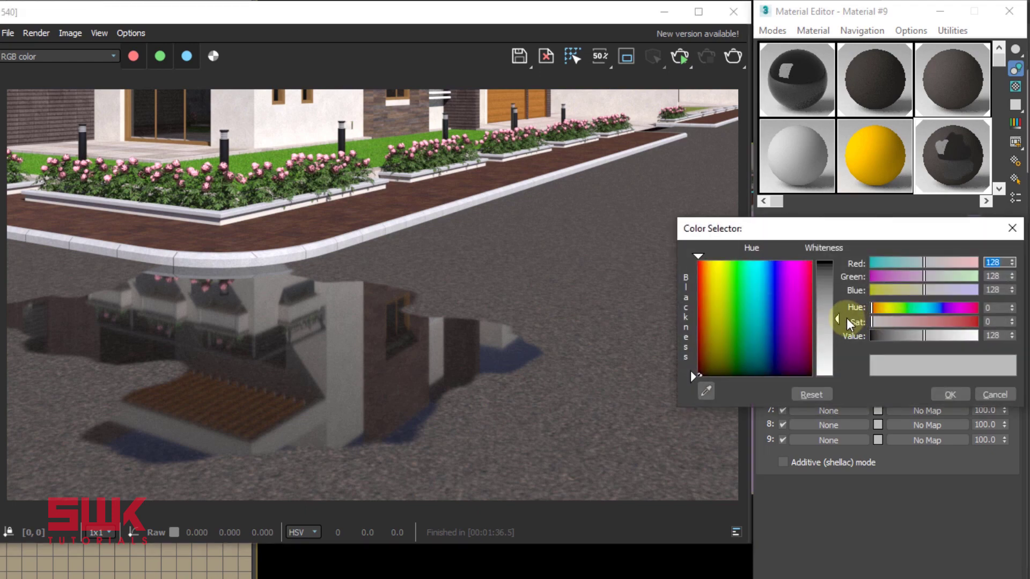
drag(838, 319, 829, 262)
click(949, 395)
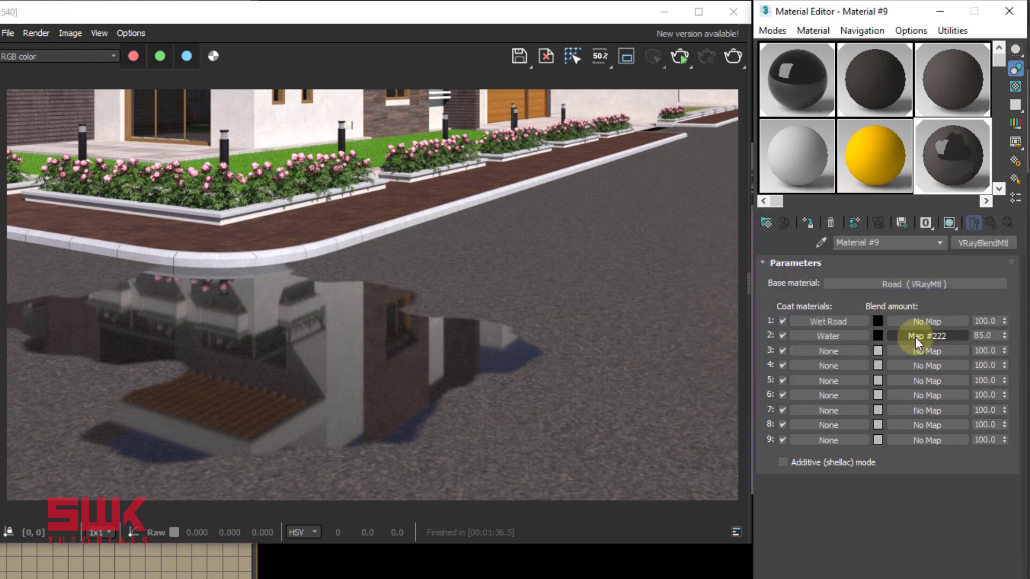
click(911, 322)
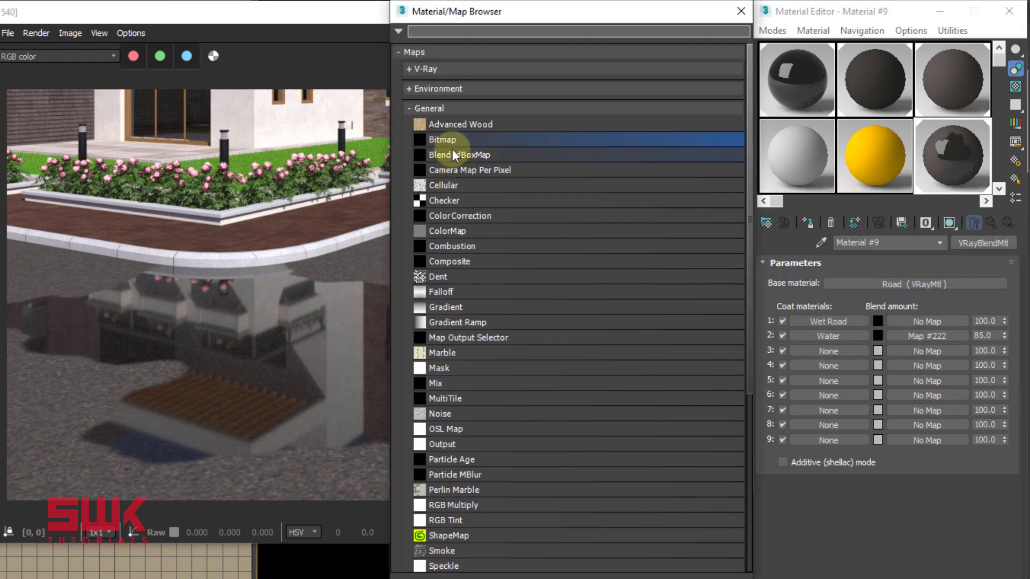
double_click(452, 140)
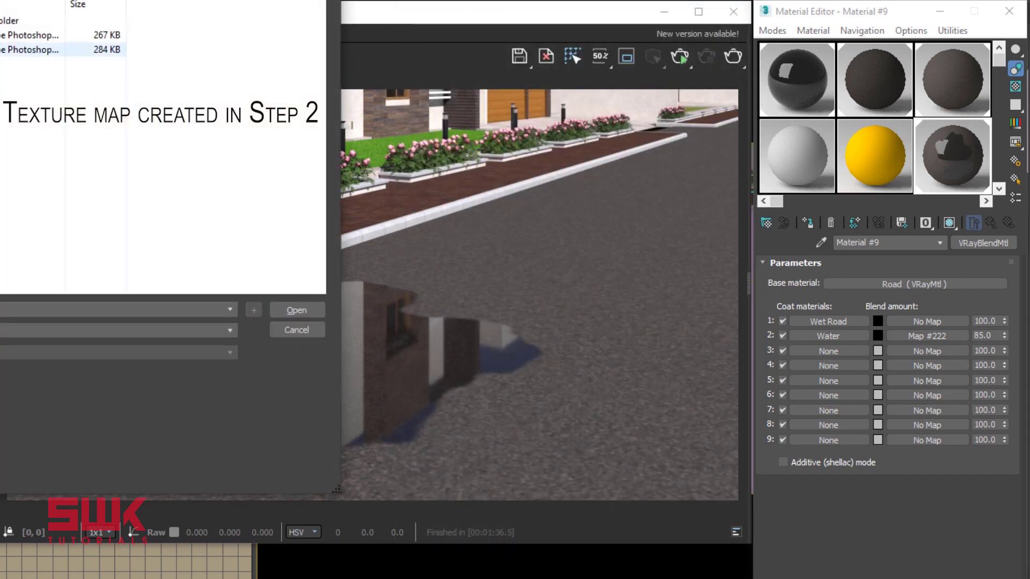
click(32, 50)
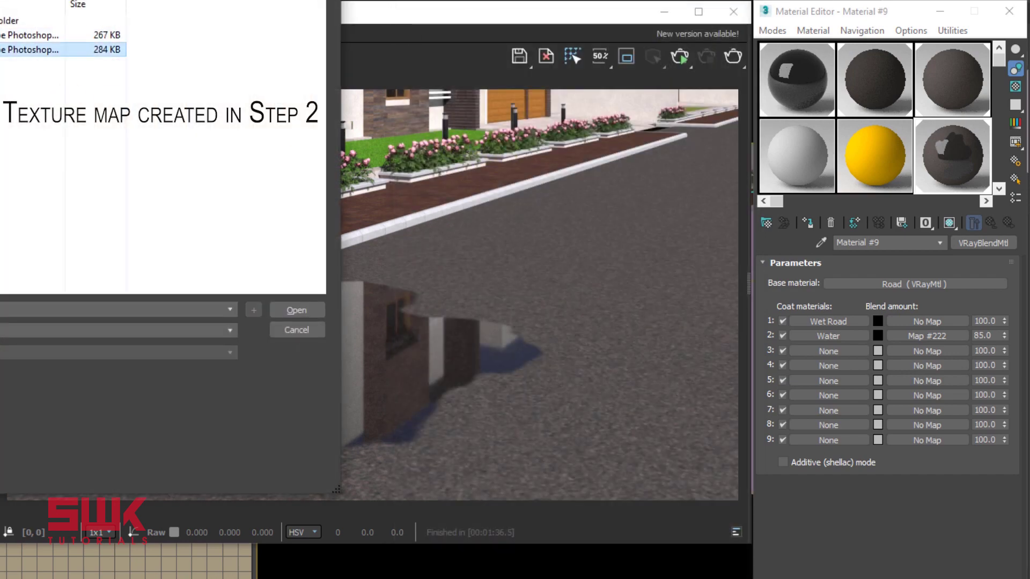
click(294, 310)
key(Return)
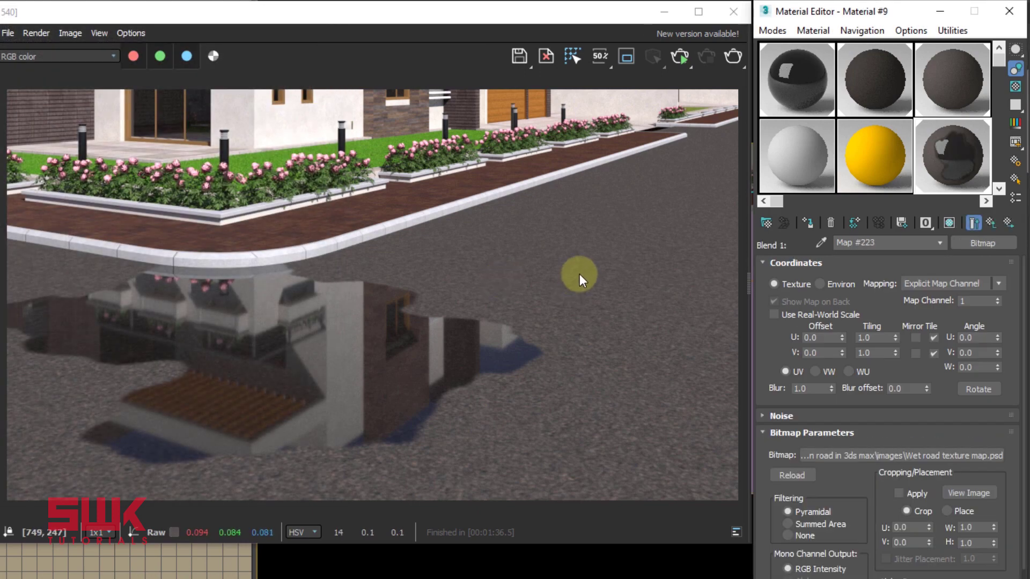
click(934, 353)
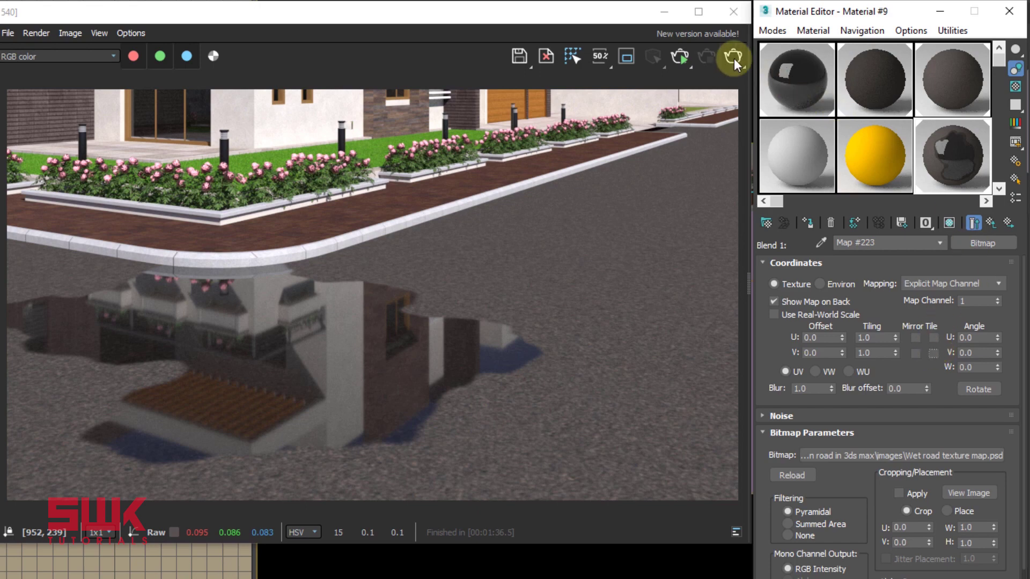
Render with the wet road mask, then return to the Blend material and select the Water coat's amount.
click(707, 107)
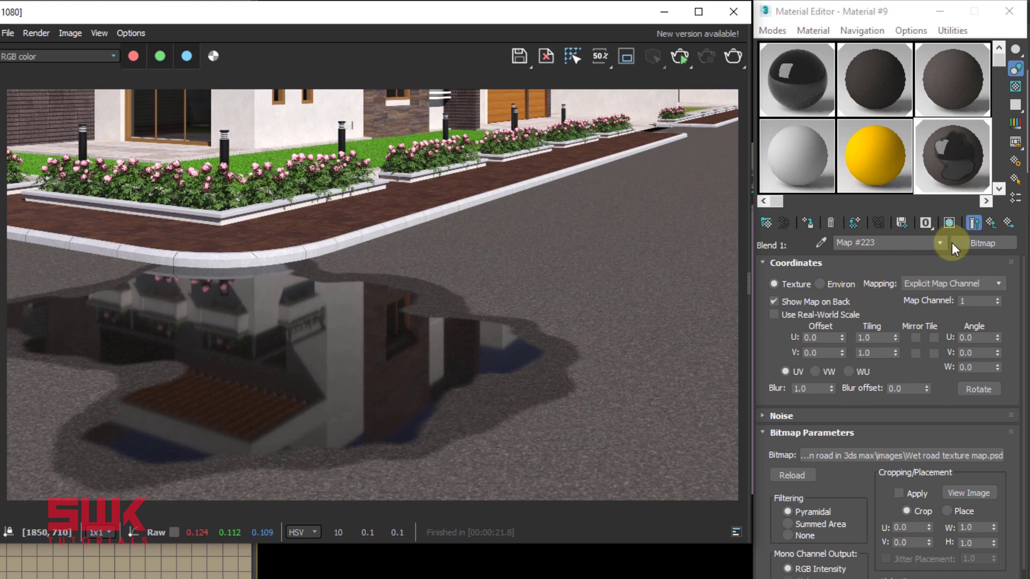
click(990, 223)
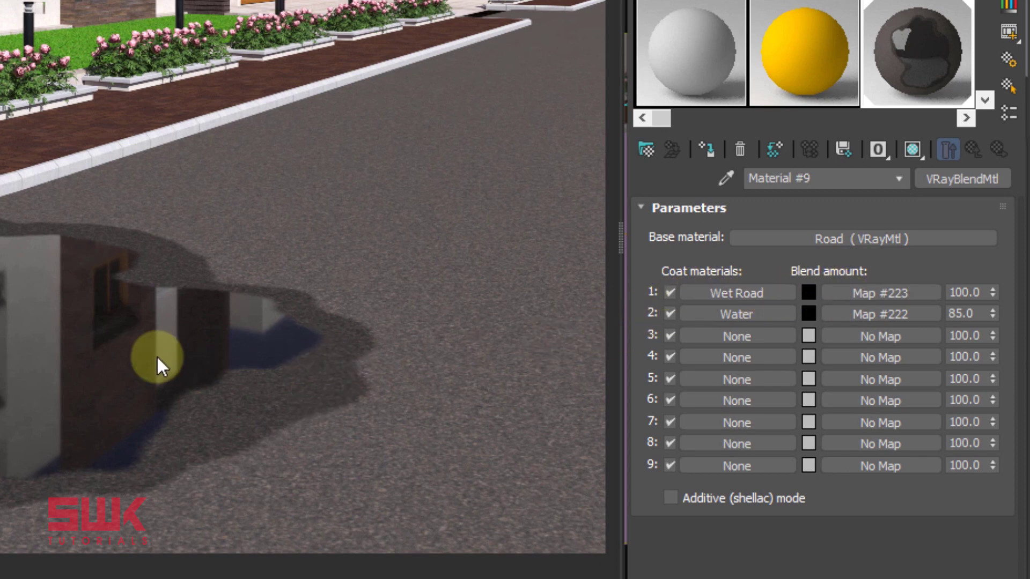
click(738, 313)
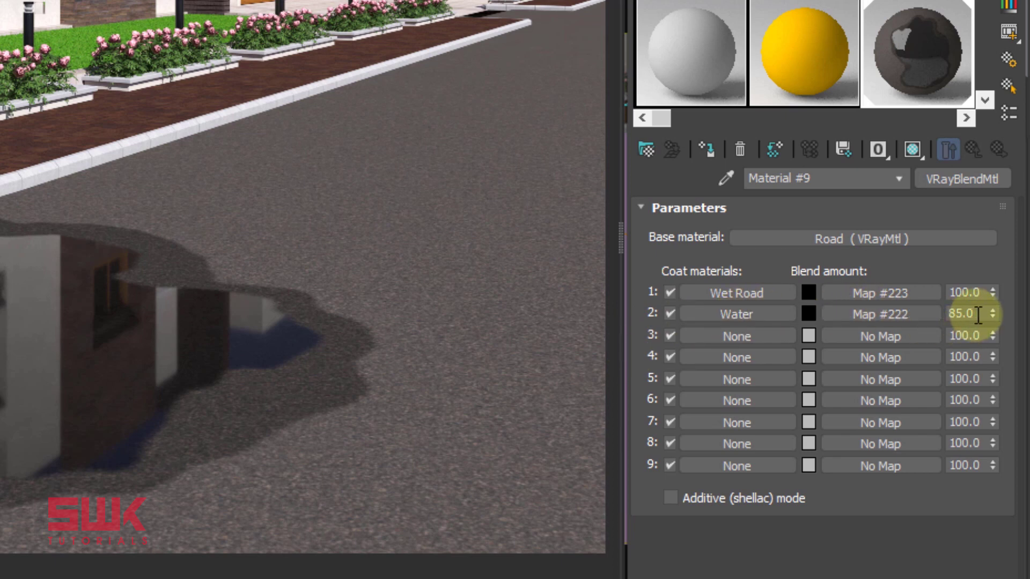
drag(978, 315, 948, 314)
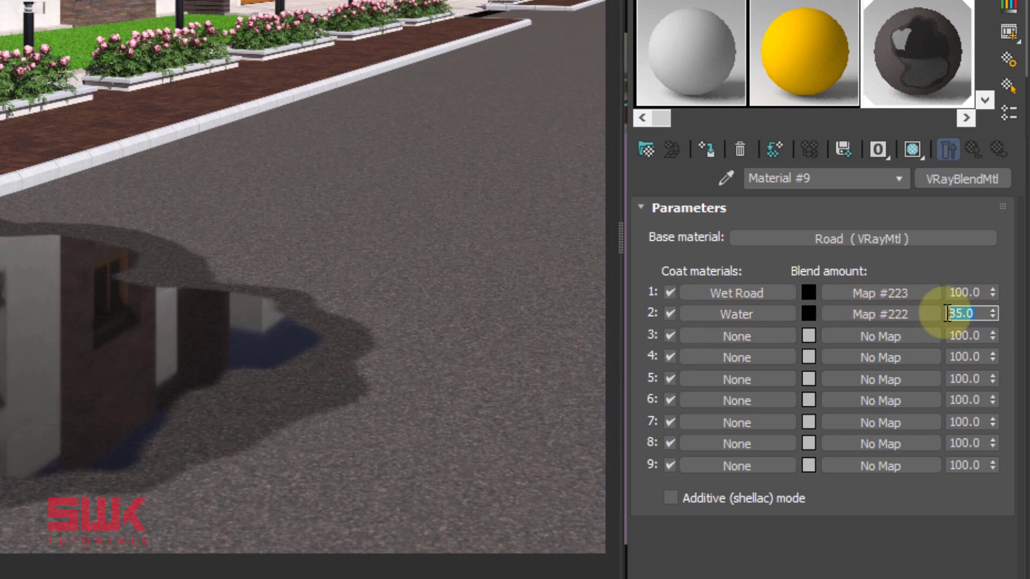